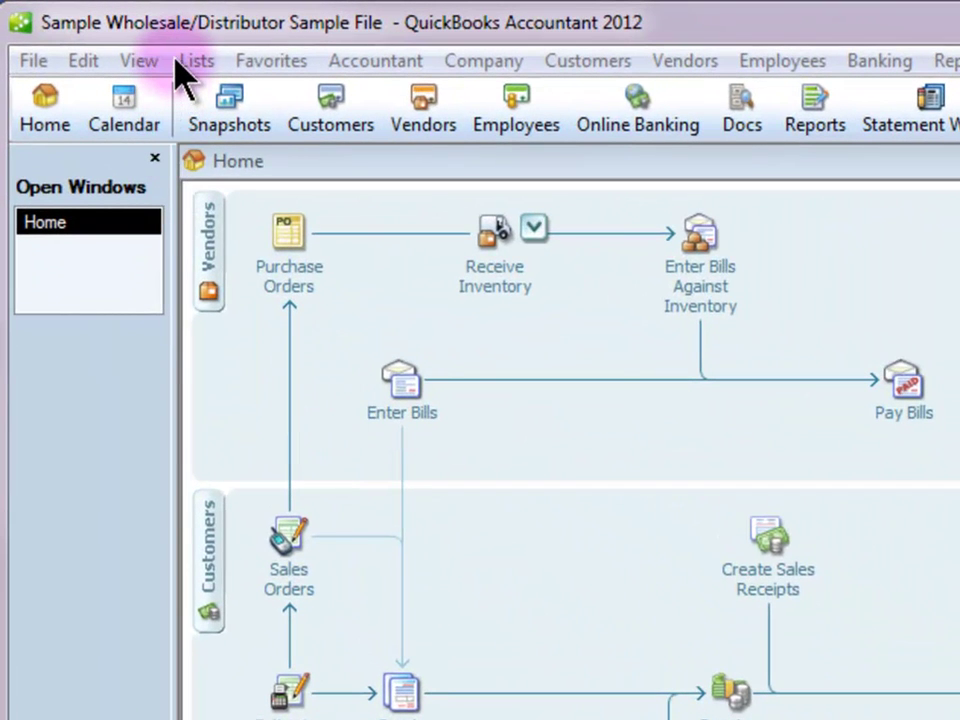
Look over the Sales Rep list from the company Lists menu, then close it
left_click(185, 62)
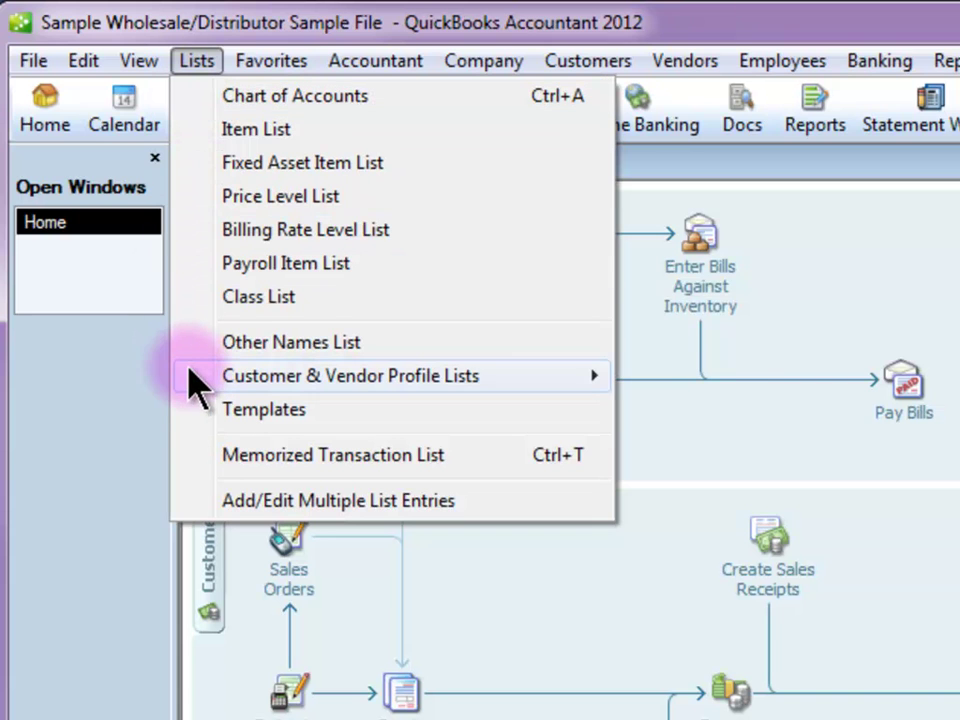
mouse_move(190, 380)
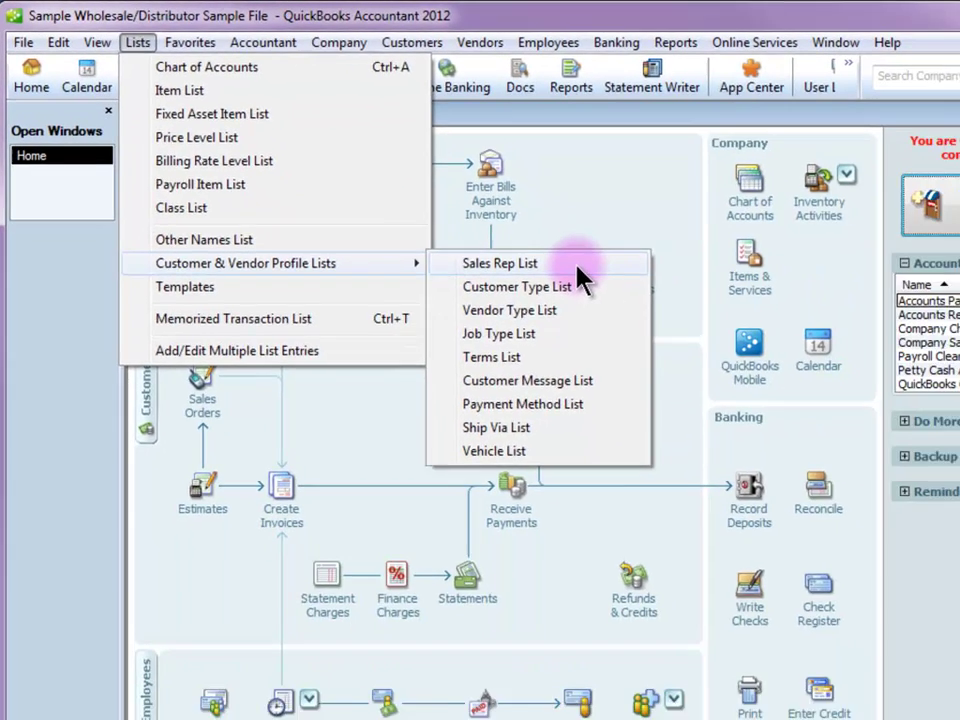
left_click(820, 380)
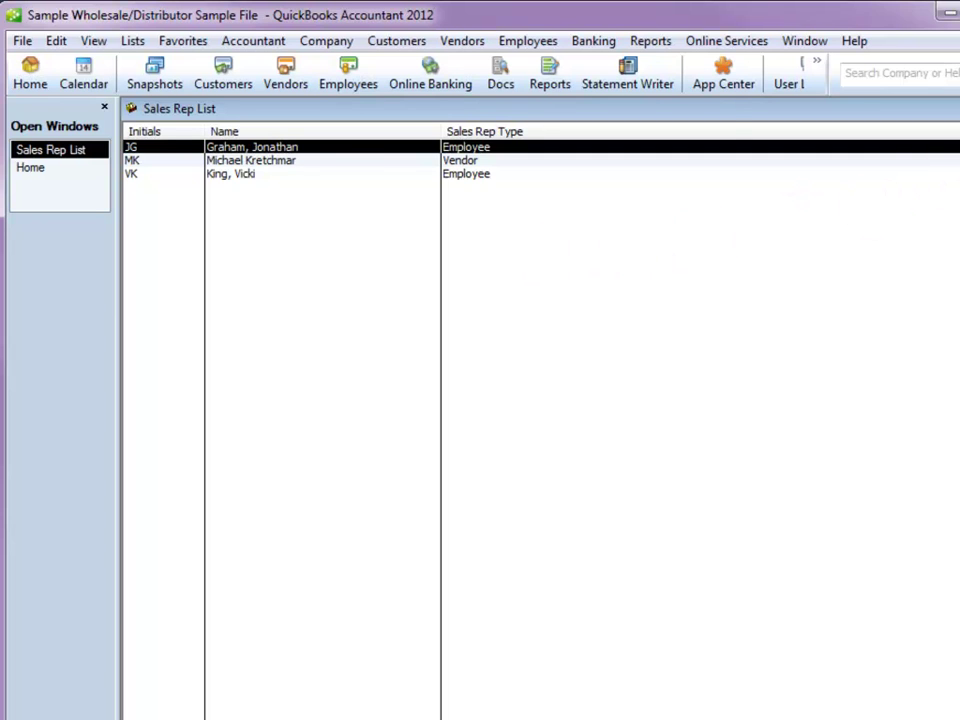
key("Escape")
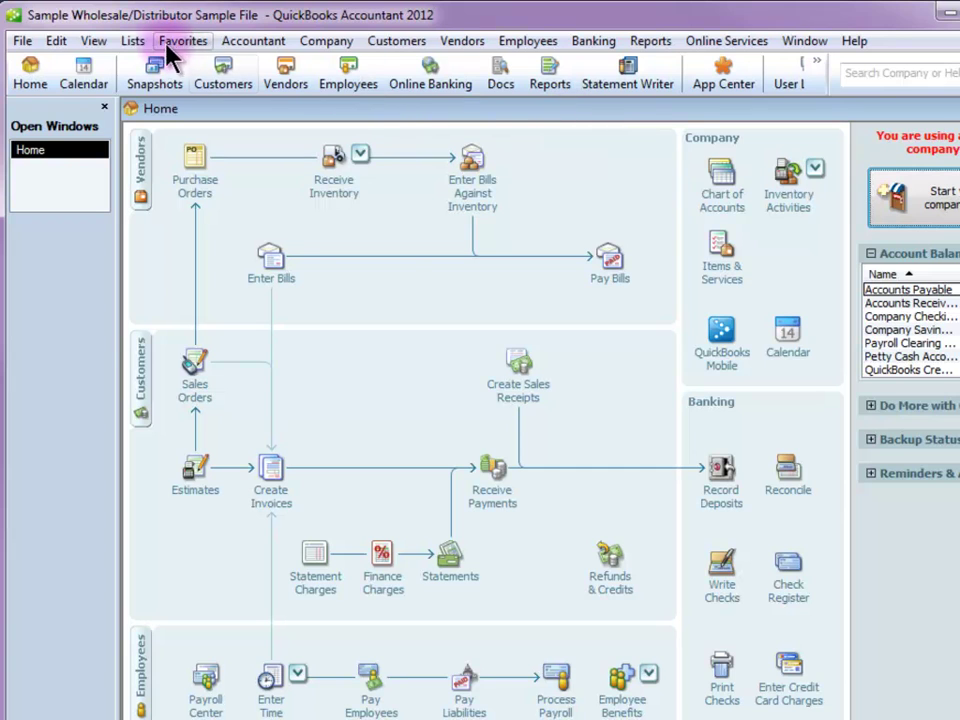
Open detailed customization for the Copy 2 : Intuit Product Invoice template
left_click(135, 42)
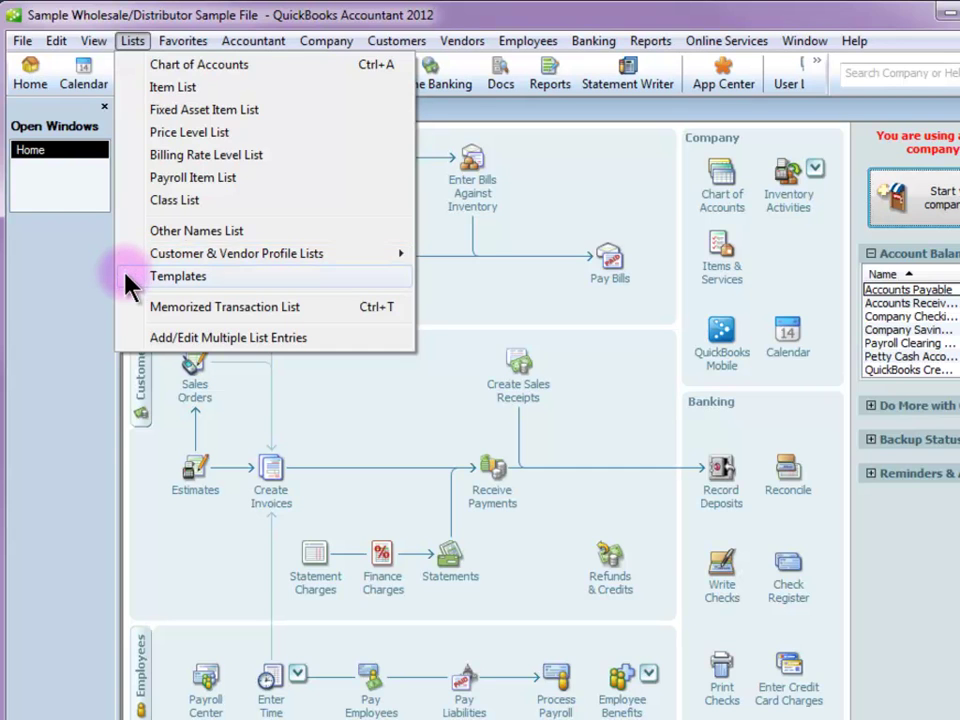
left_click(178, 276)
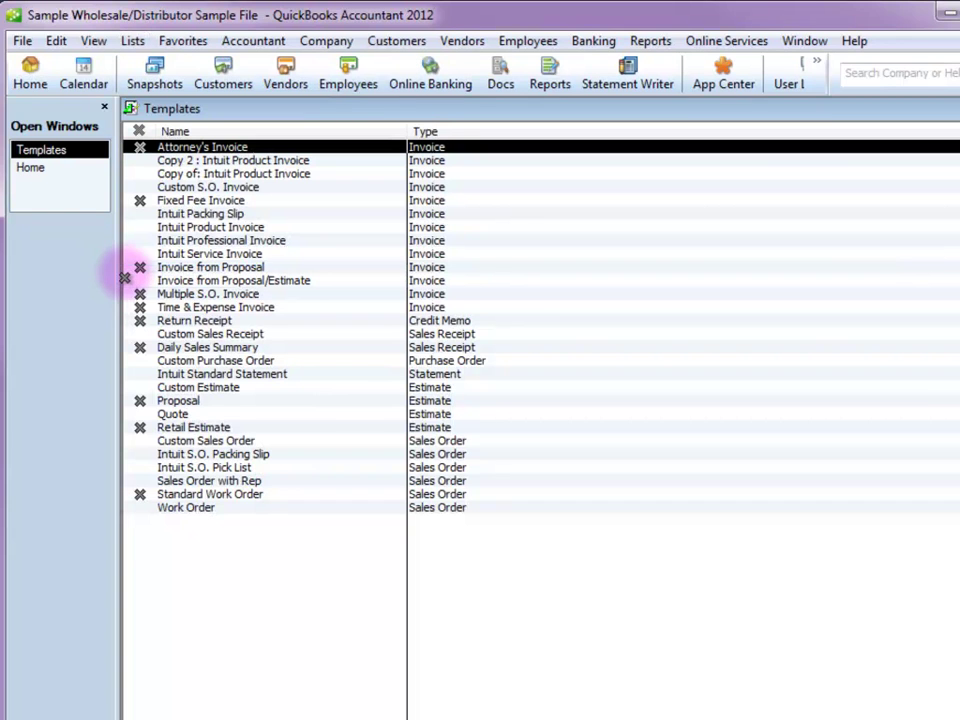
double_click(223, 163)
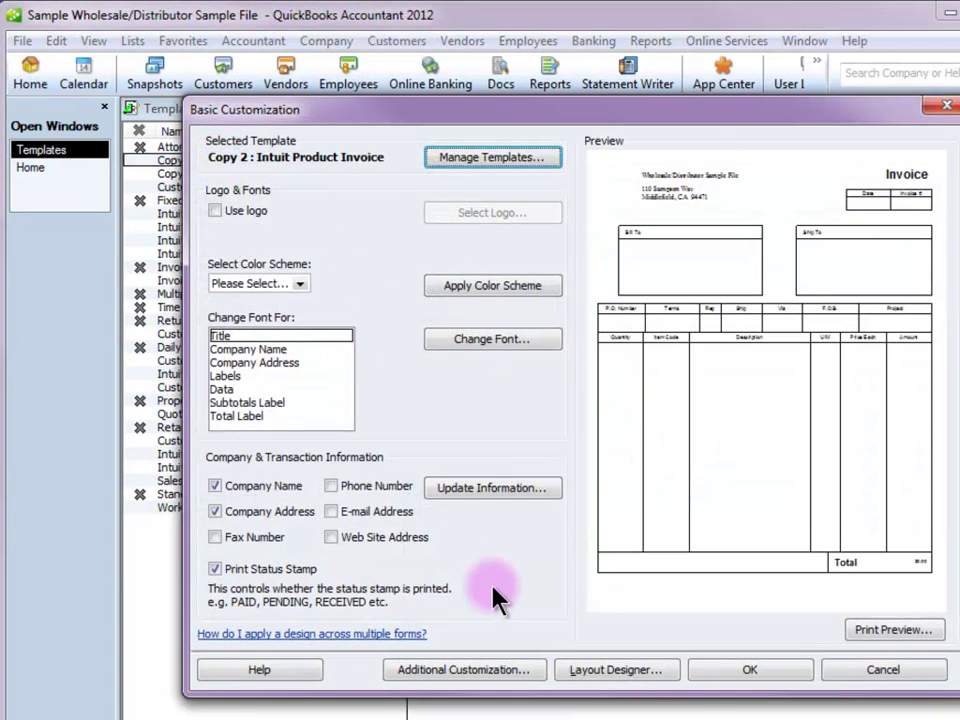
left_click(528, 670)
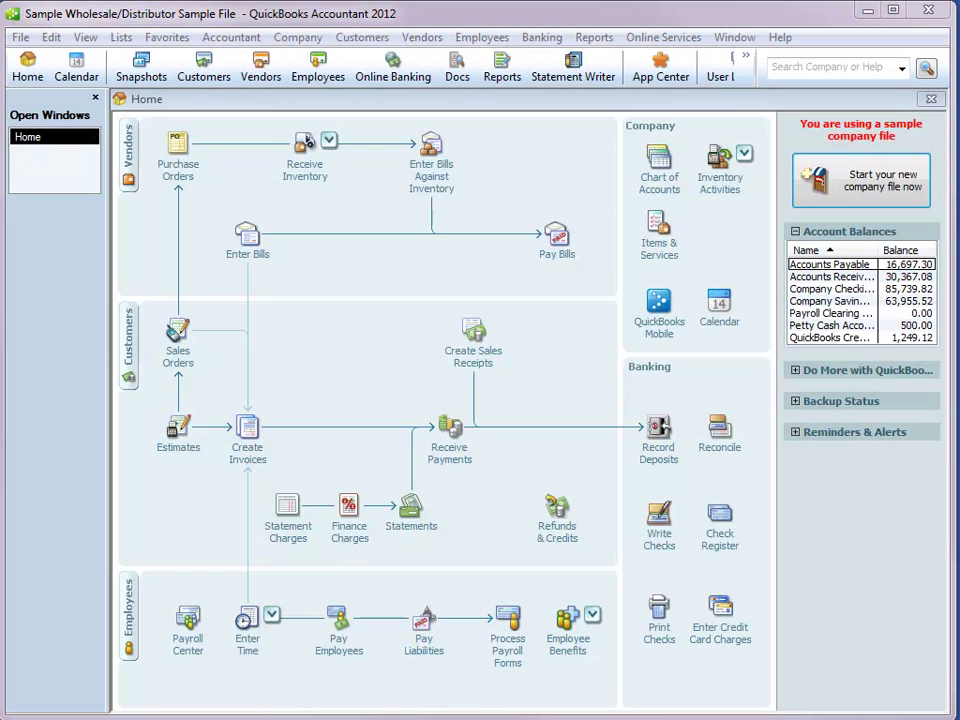
Review the Commissions Payable and Sales Commission (outside reps) account settings in the Chart of Accounts
left_click(653, 177)
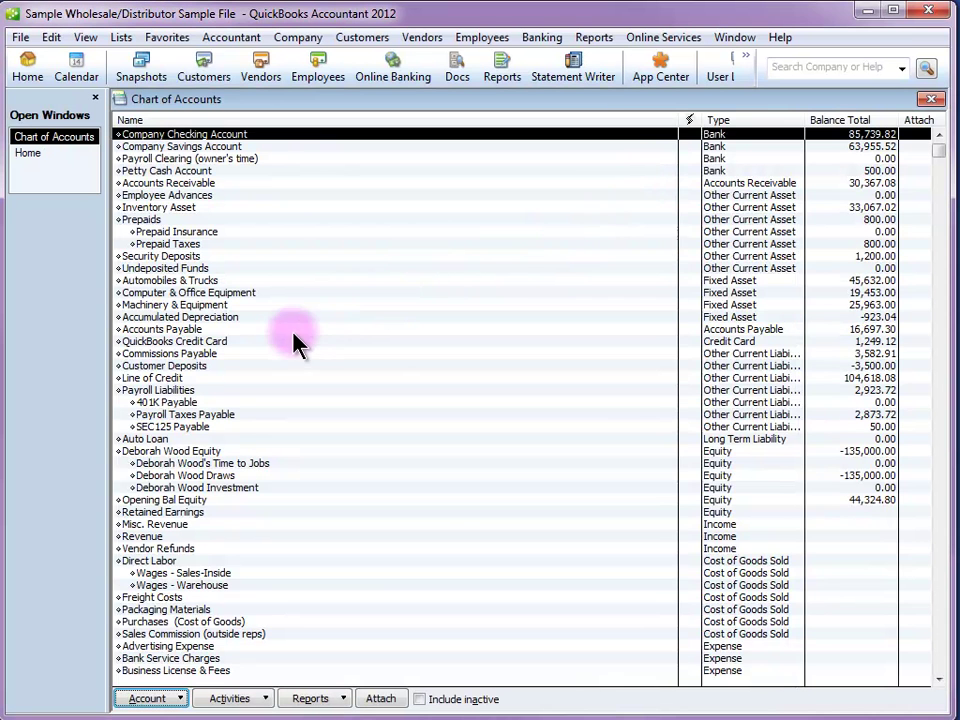
right_click(240, 356)
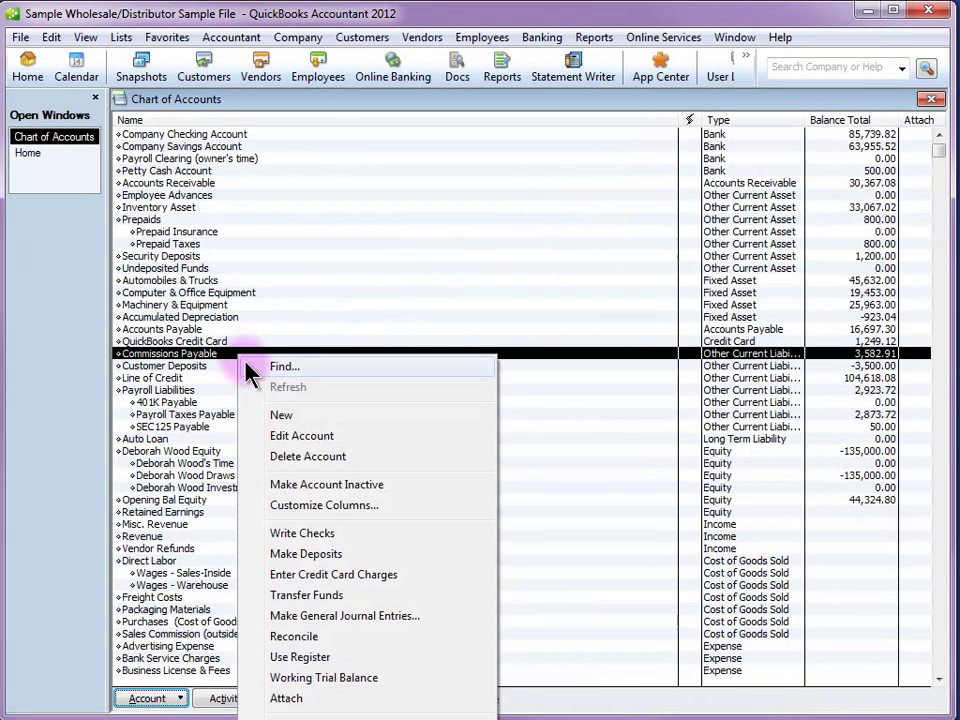
left_click(269, 437)
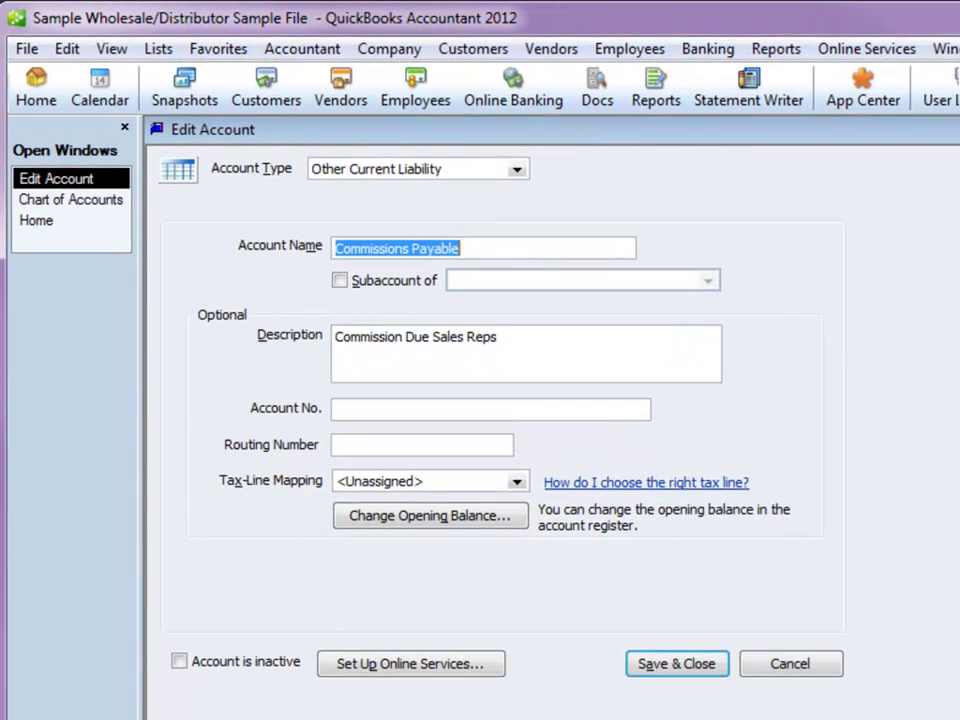
key("Return")
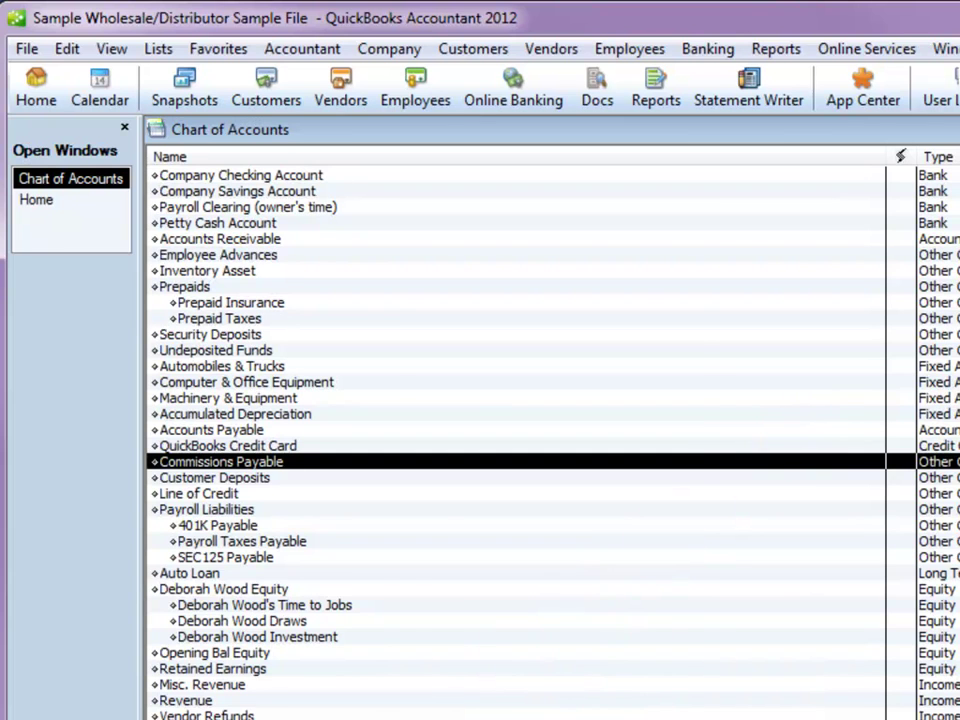
right_click(330, 318)
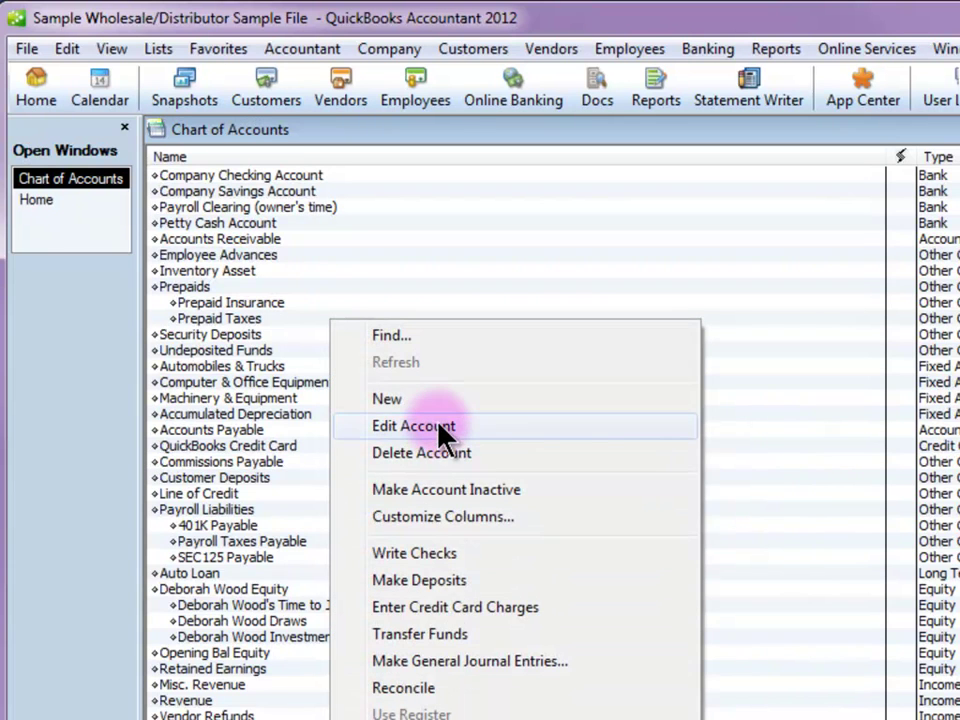
left_click(441, 437)
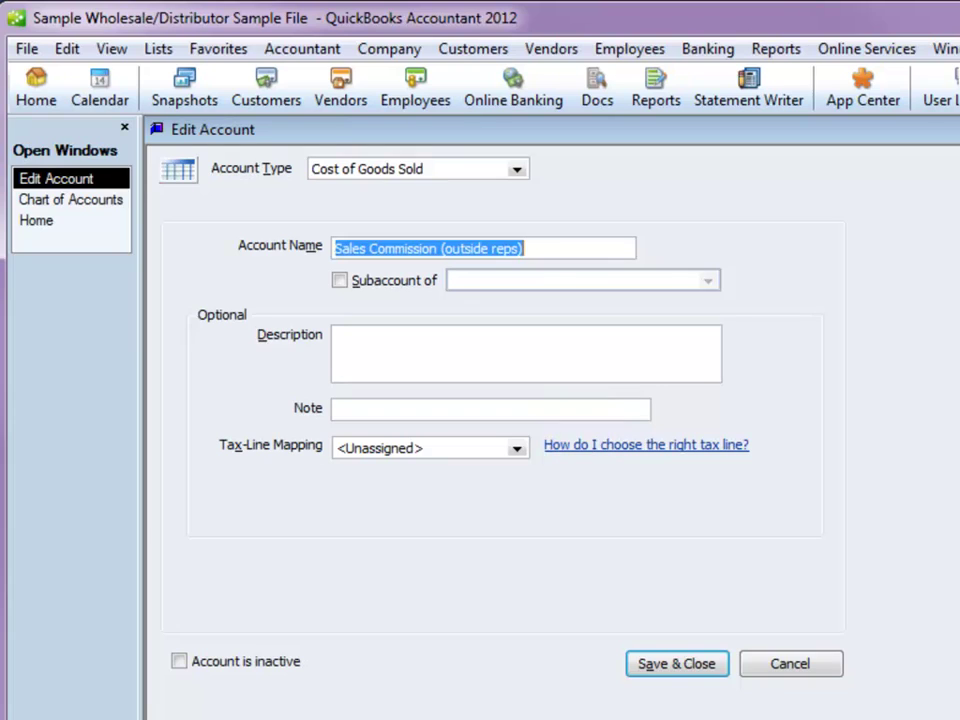
key("Return")
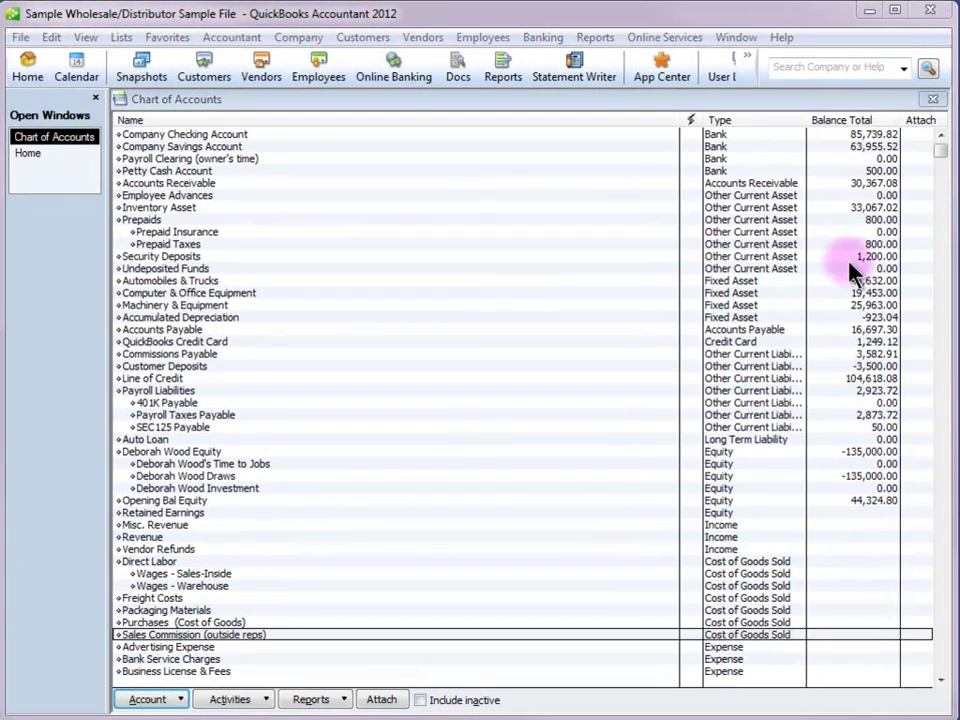
left_click(932, 102)
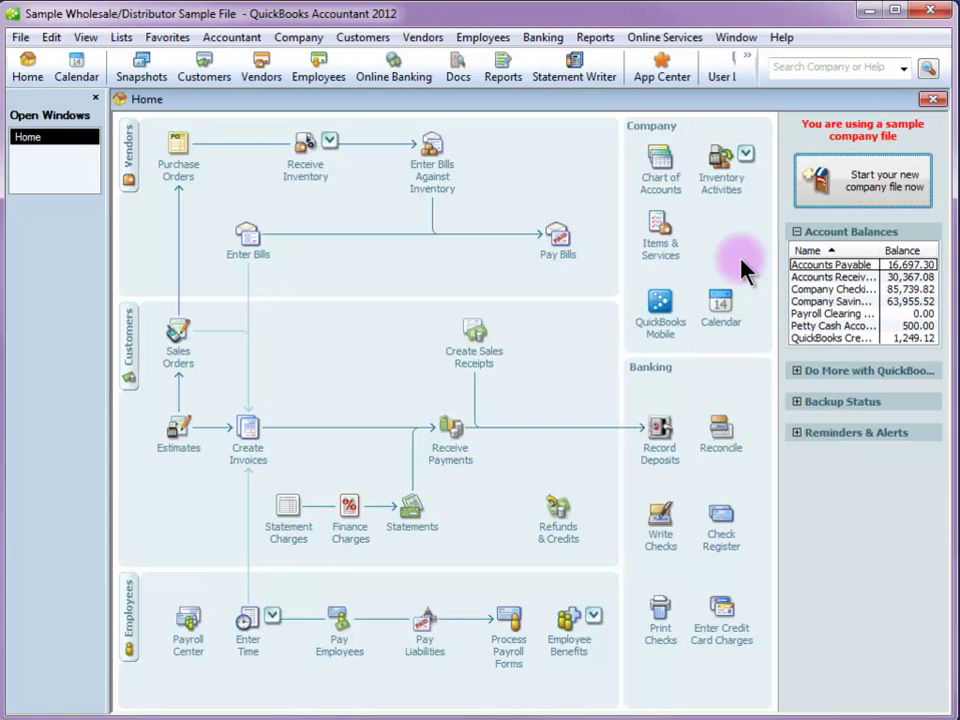
Open the CommExp item from the Item List for editing
left_click(660, 245)
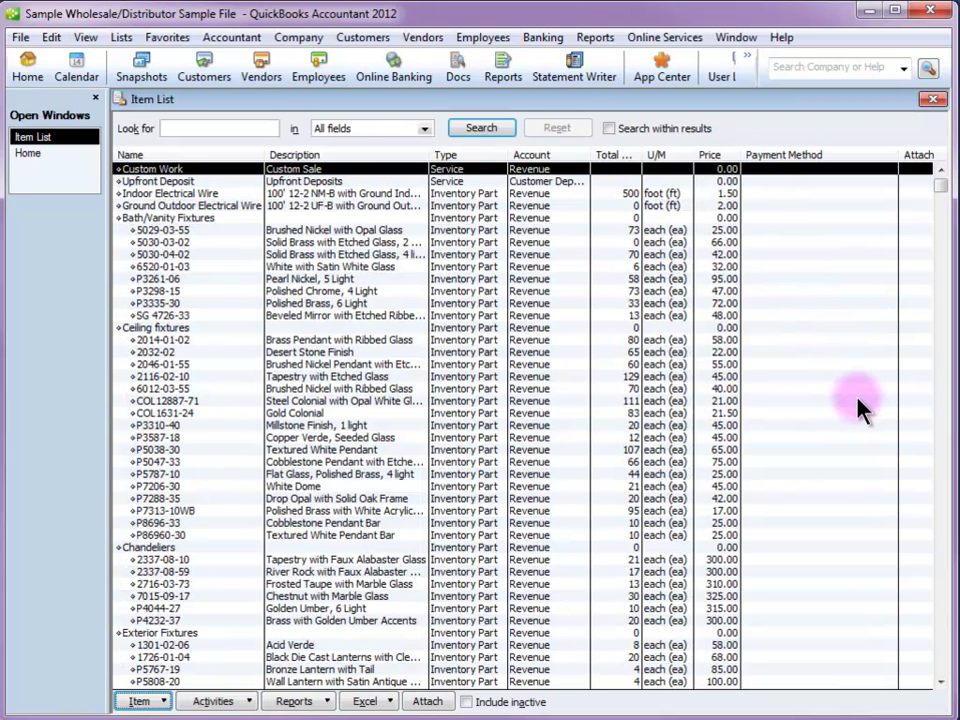
scroll(260, 421, "down", 7)
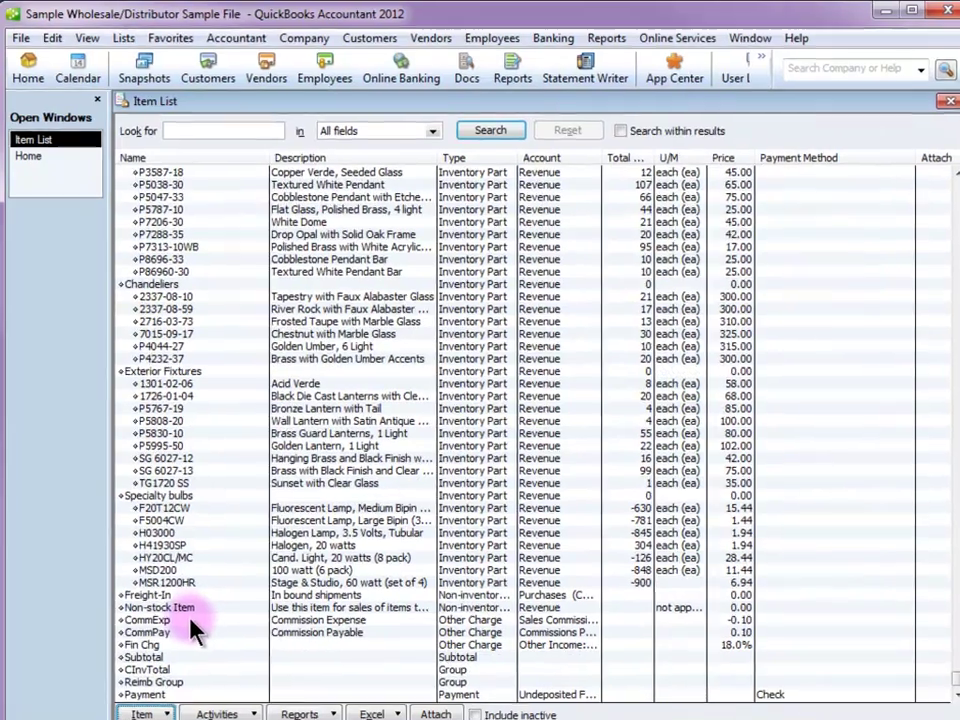
double_click(190, 620)
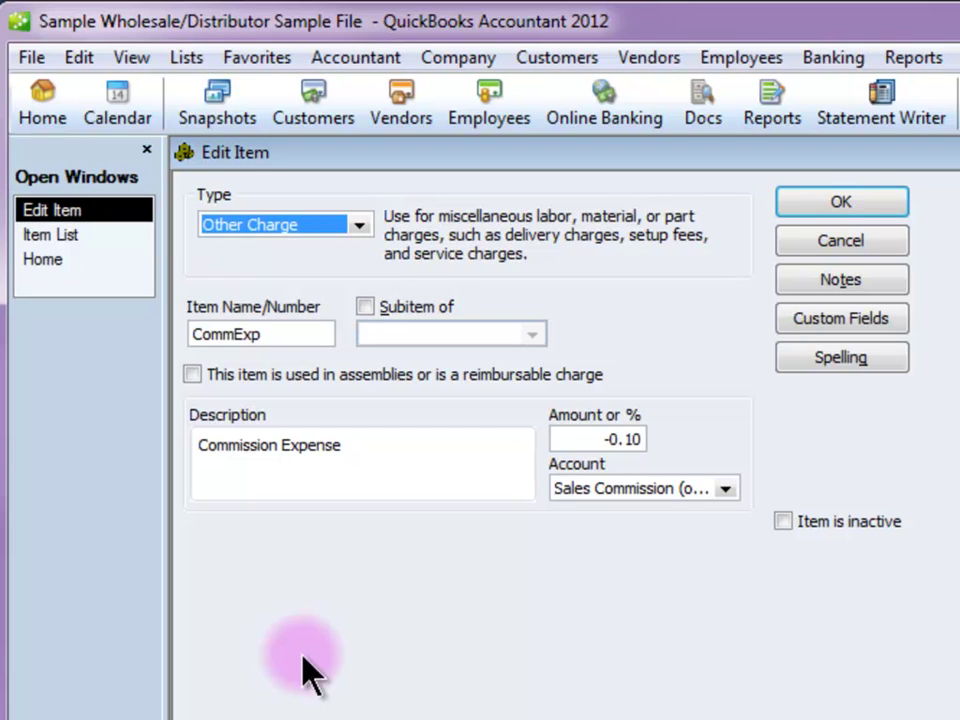
left_click(265, 333)
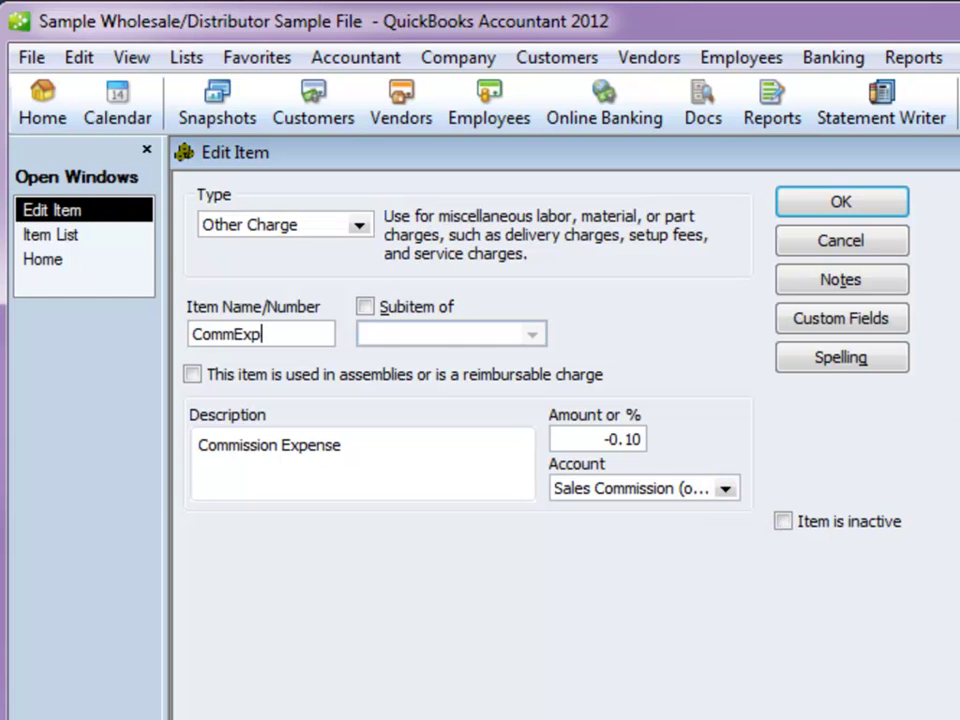
Close CommExp and save CommPay as a 0.10 charge posting to Commissions Payable
left_click(848, 207)
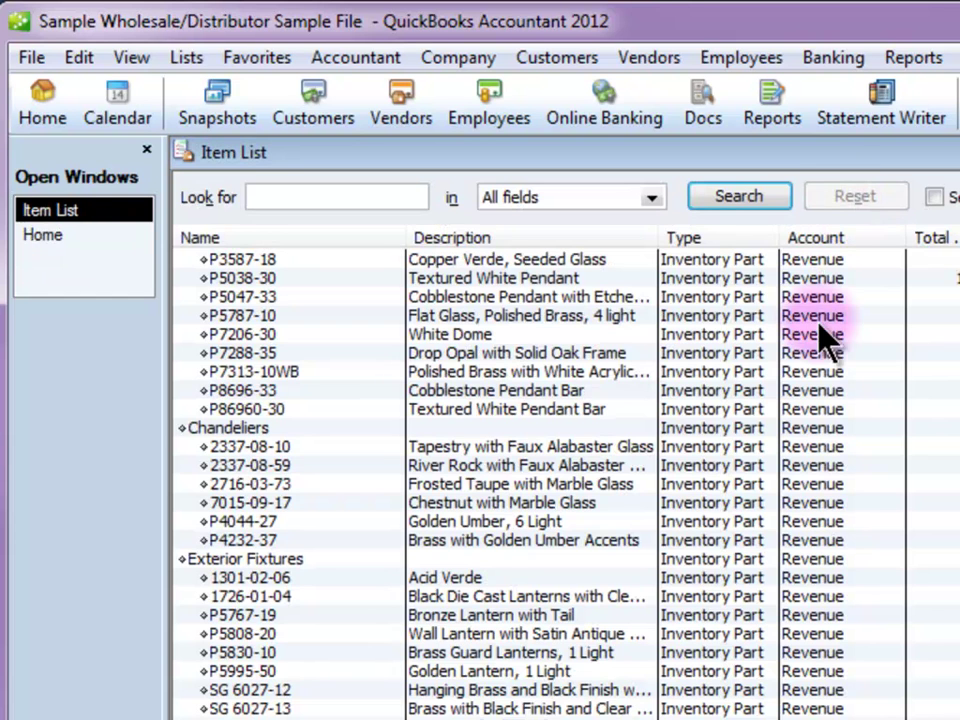
key("ctrl+e")
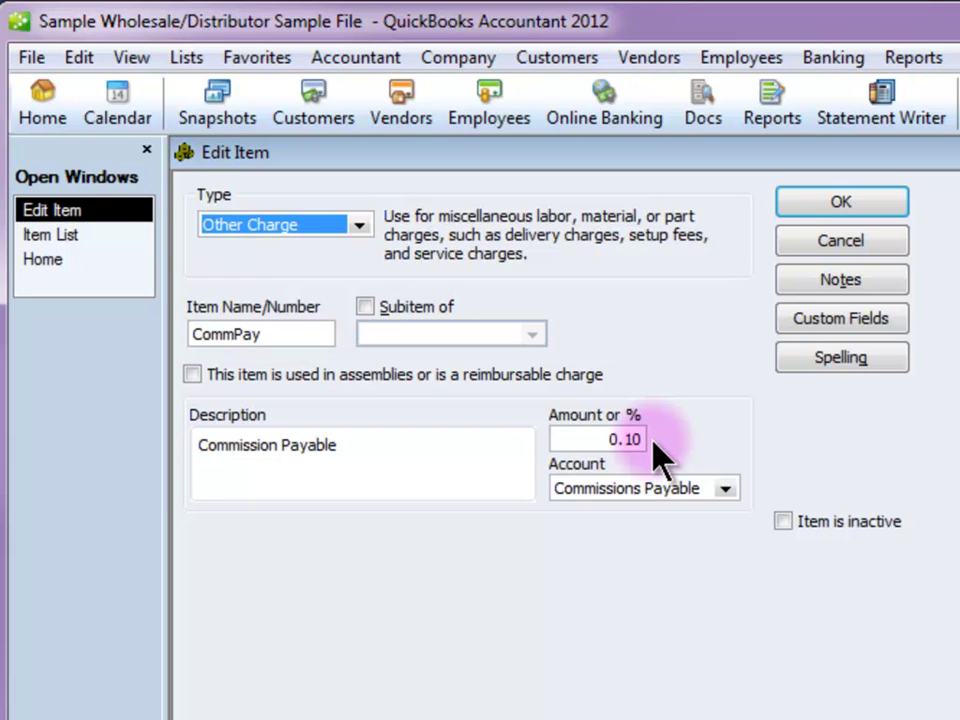
left_click(788, 198)
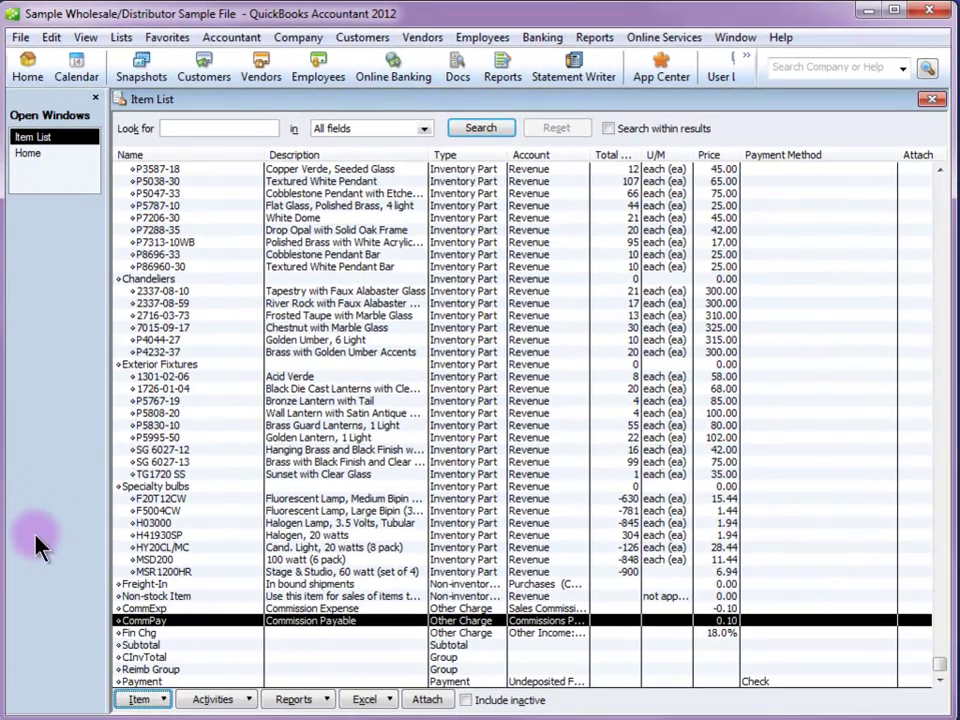
Start a new Group item with CommExp and CommPay as its two rows
left_click(158, 700)
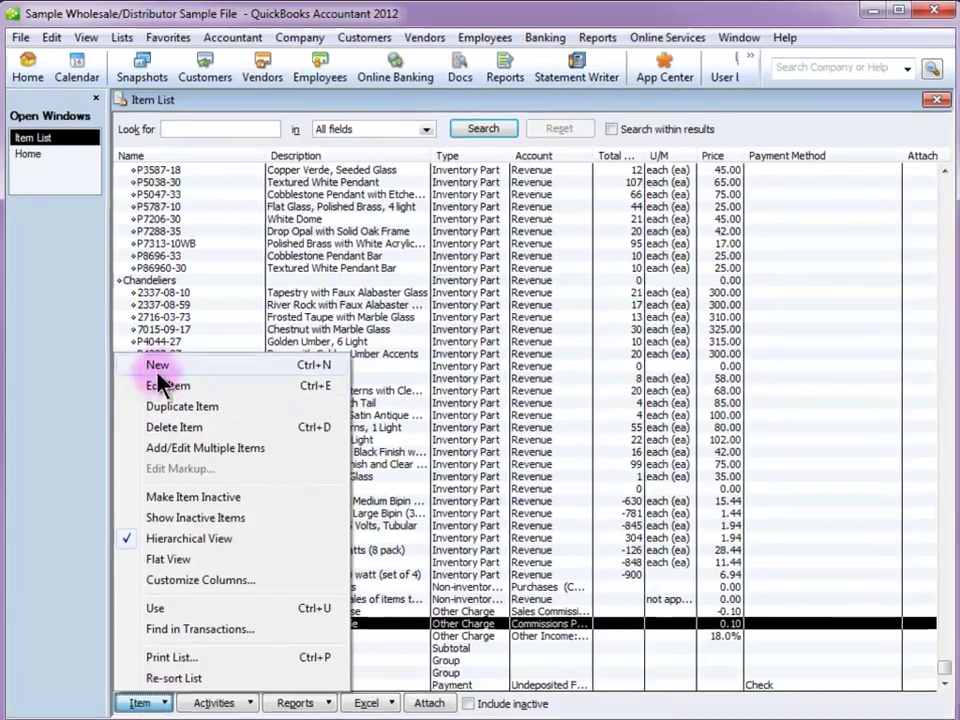
left_click(157, 365)
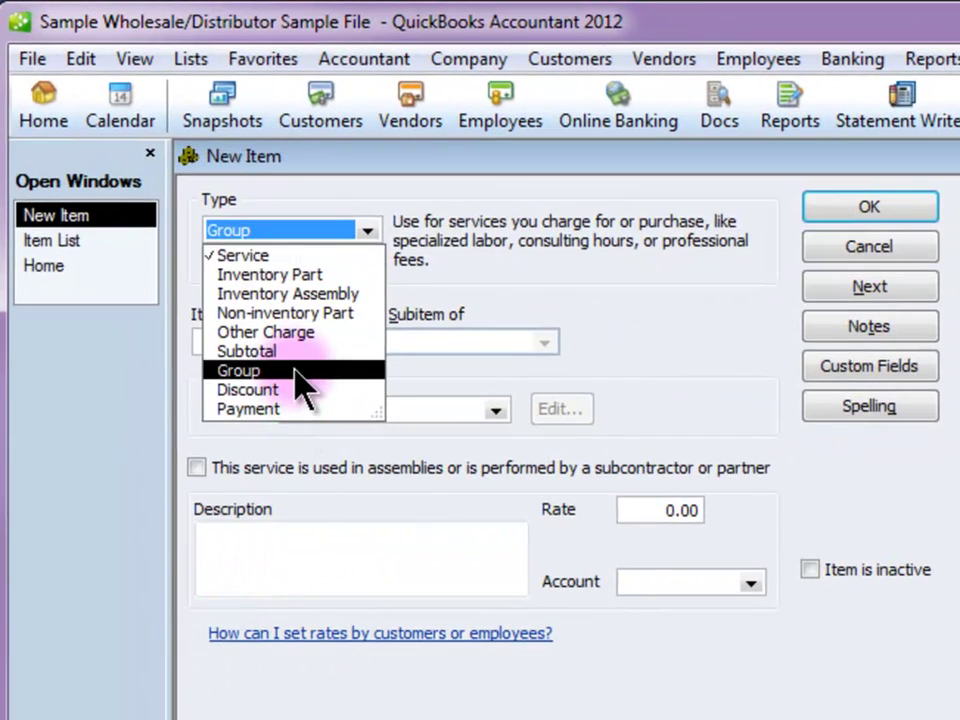
left_click(300, 385)
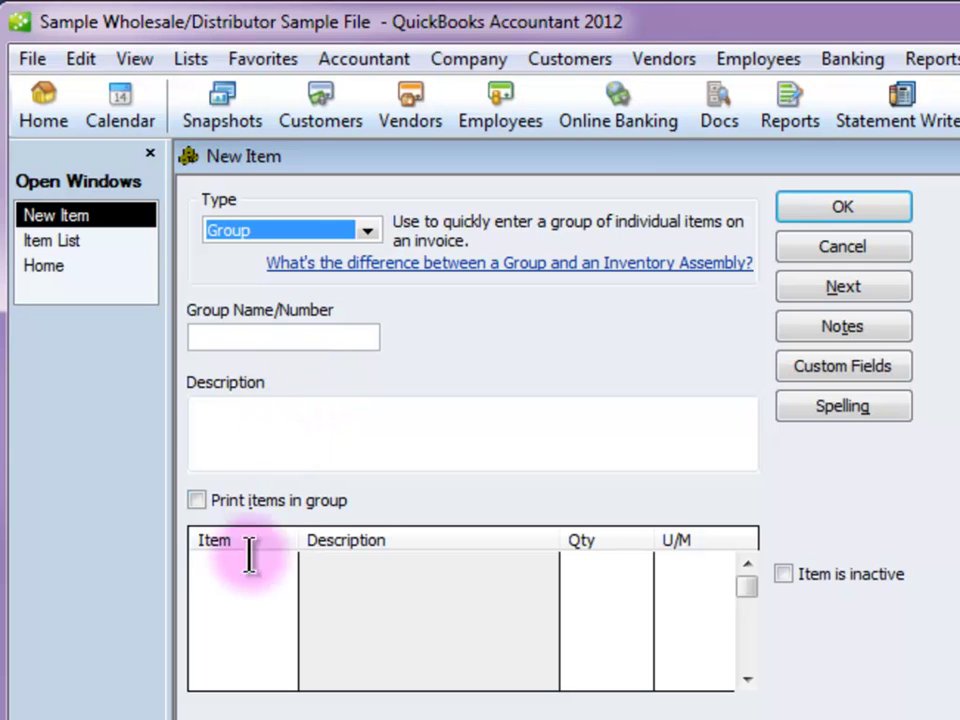
left_click(224, 573)
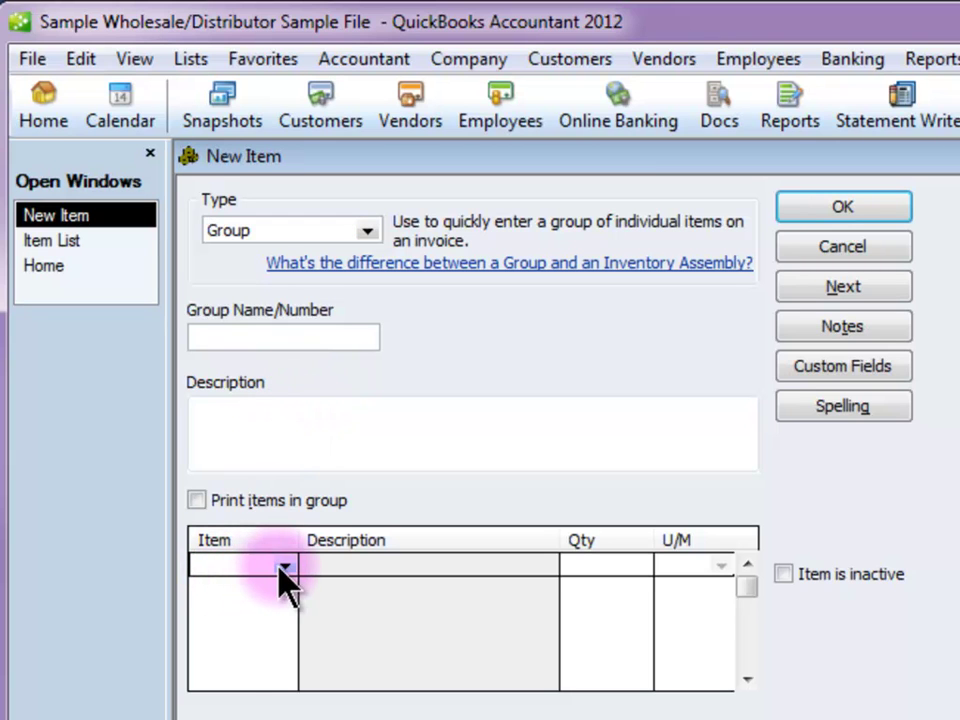
left_click(284, 565)
scroll(300, 690, "down", 10)
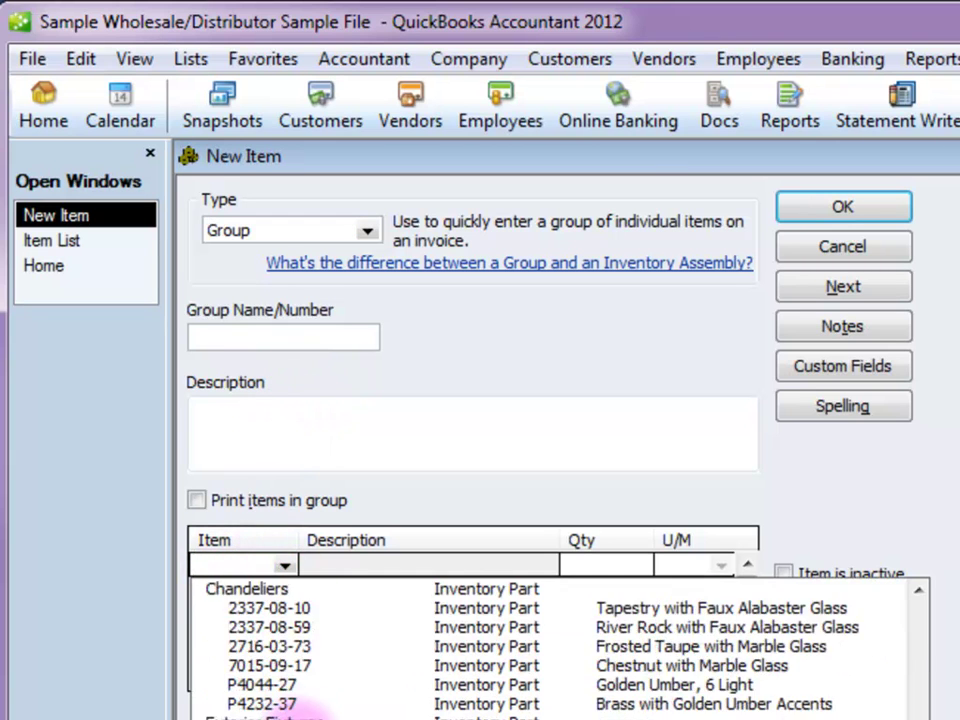
type("CommExp")
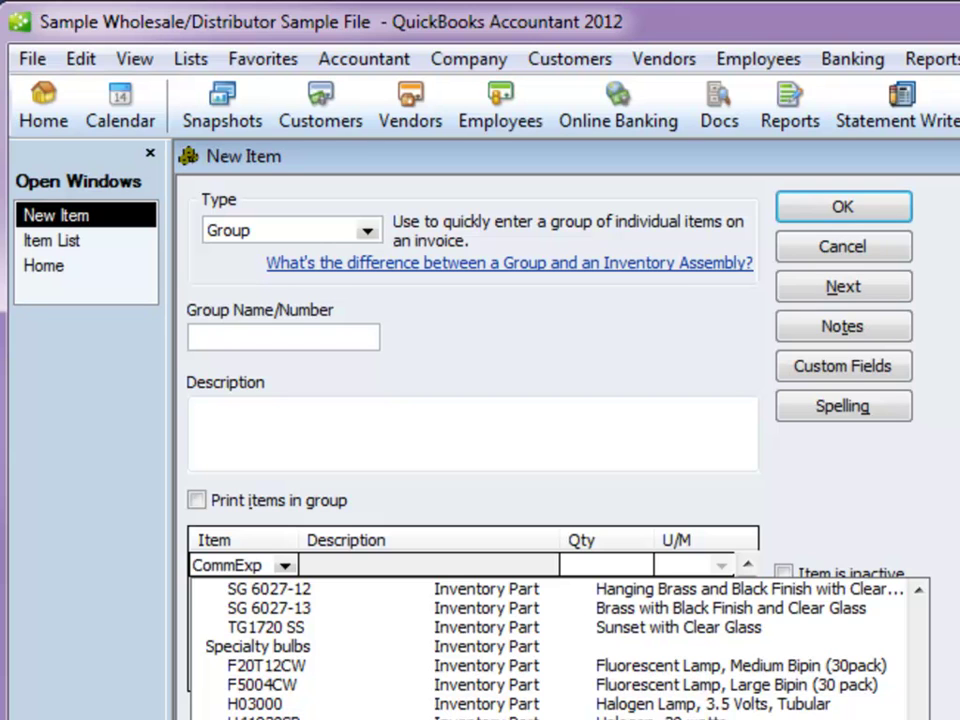
key("Return")
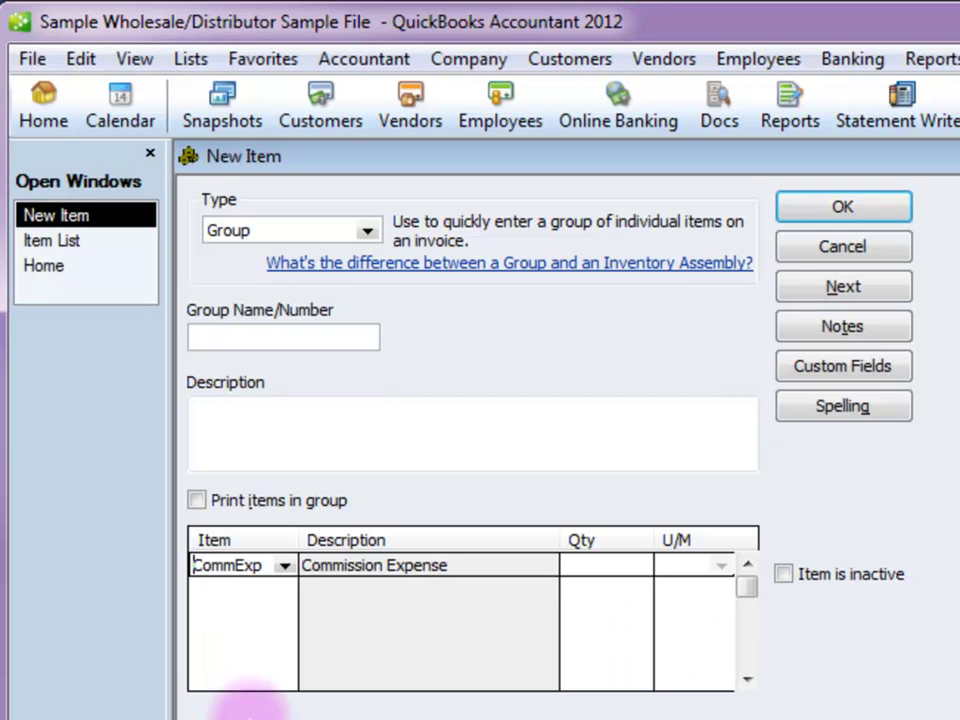
left_click(235, 592)
left_click(285, 591)
scroll(500, 670, "down", 10)
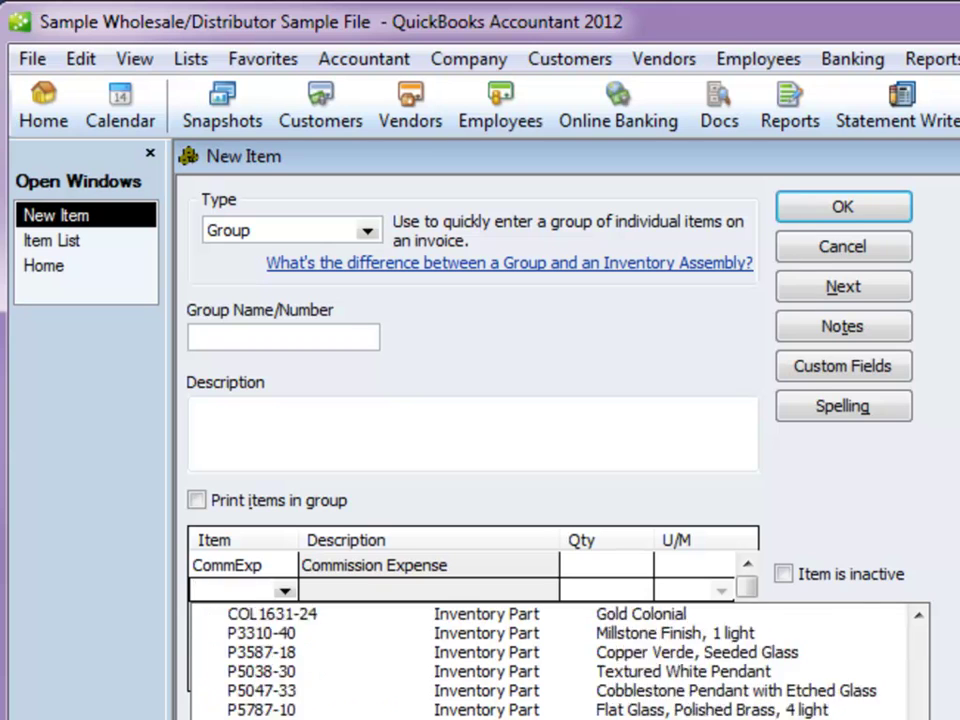
left_click(439, 707)
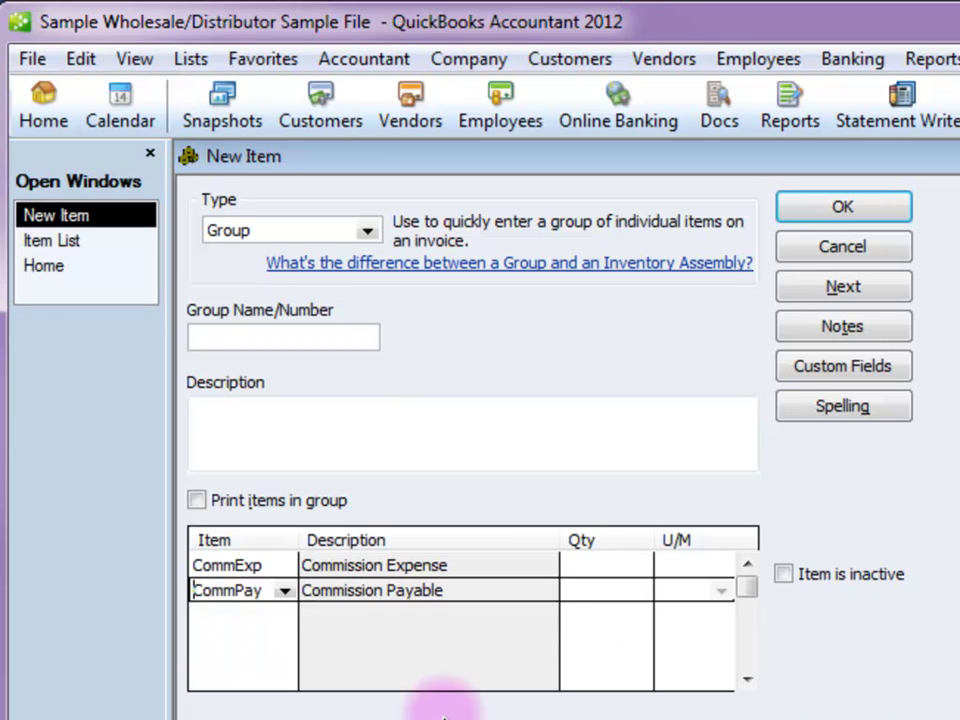
Set both rows' quantity to 1, then cancel the group item
left_click(572, 565)
type("1")
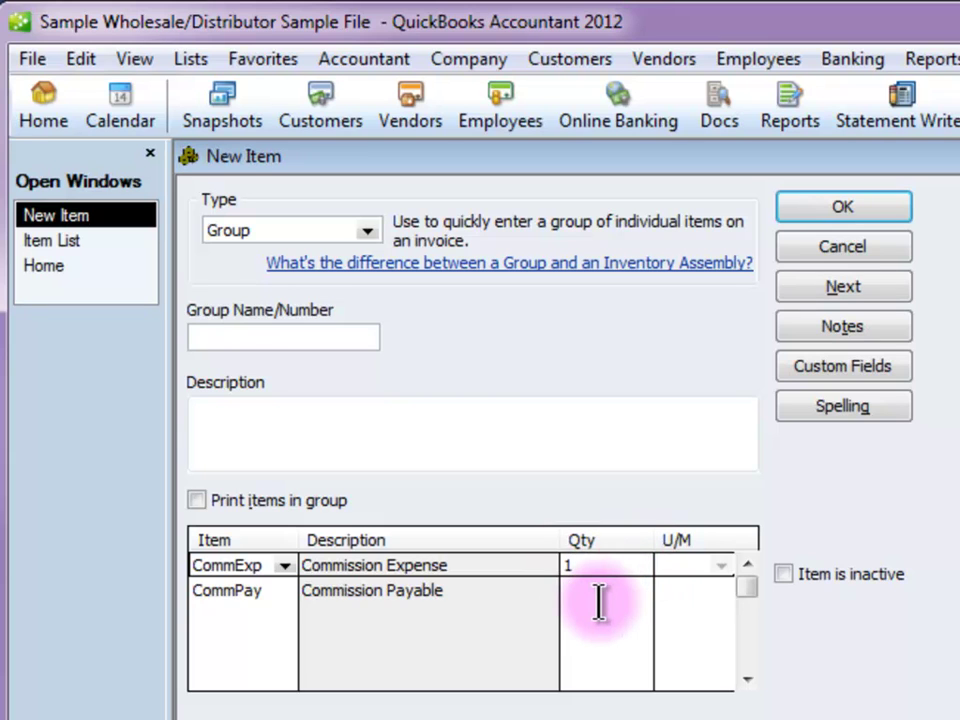
left_click(600, 597)
type("1")
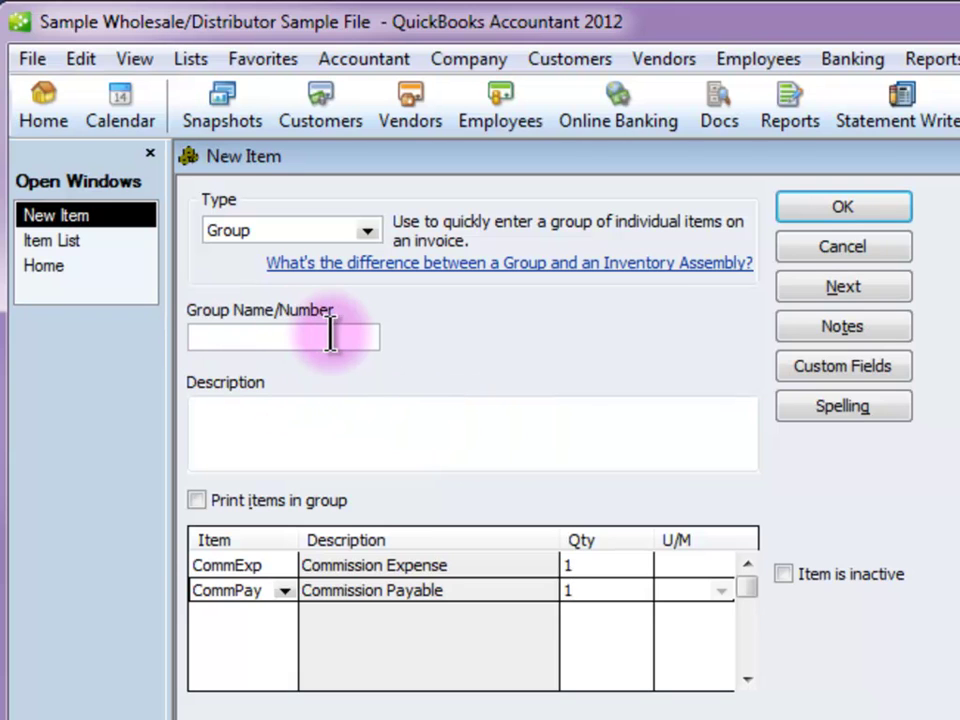
left_click(795, 250)
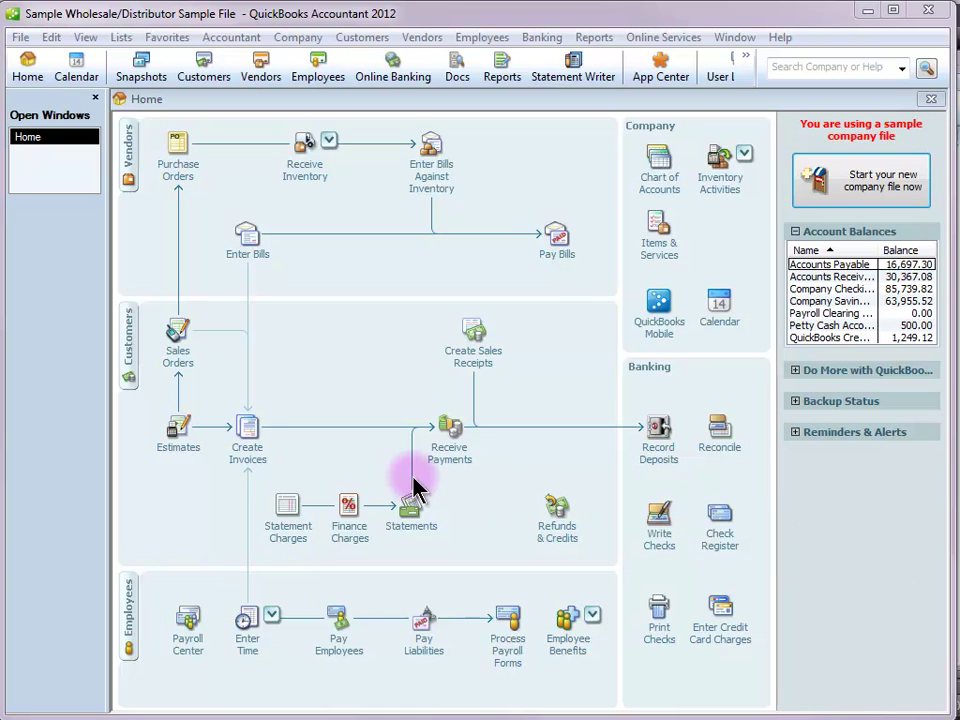
Open invoice 71136 from Kern Lighting Warehouse's Store #13 job in the Customer Center
left_click(140, 362)
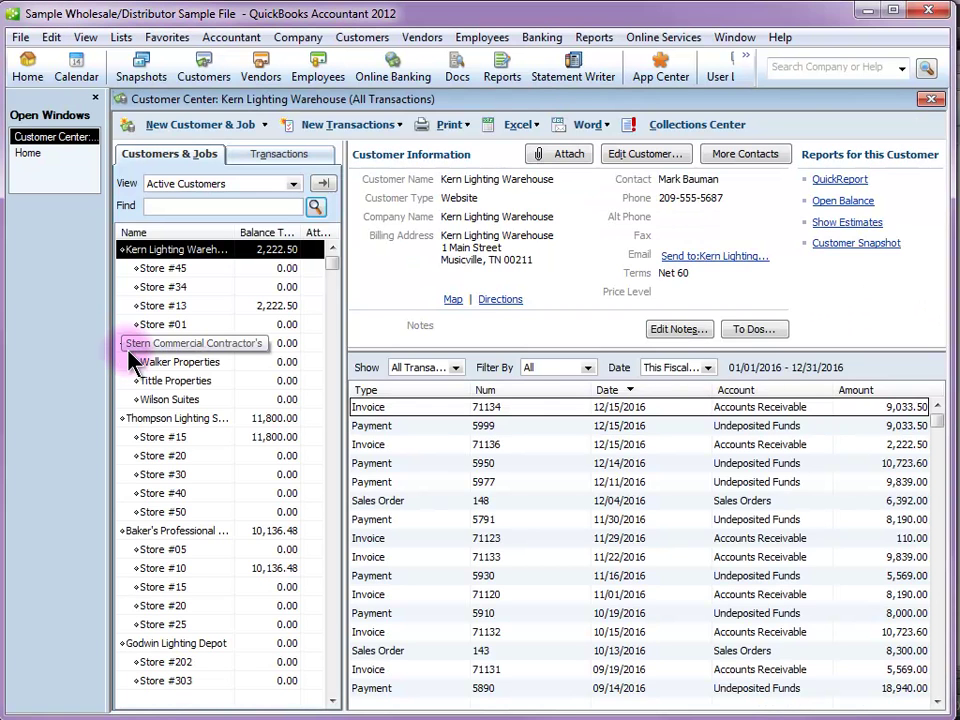
left_click(273, 306)
key("Escape")
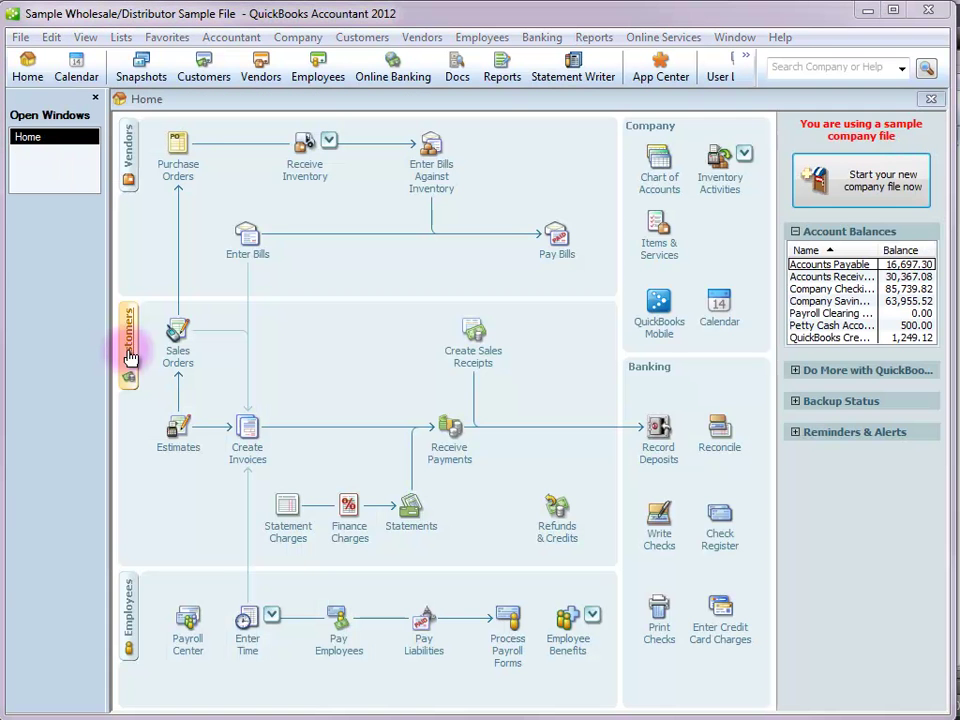
left_click(131, 357)
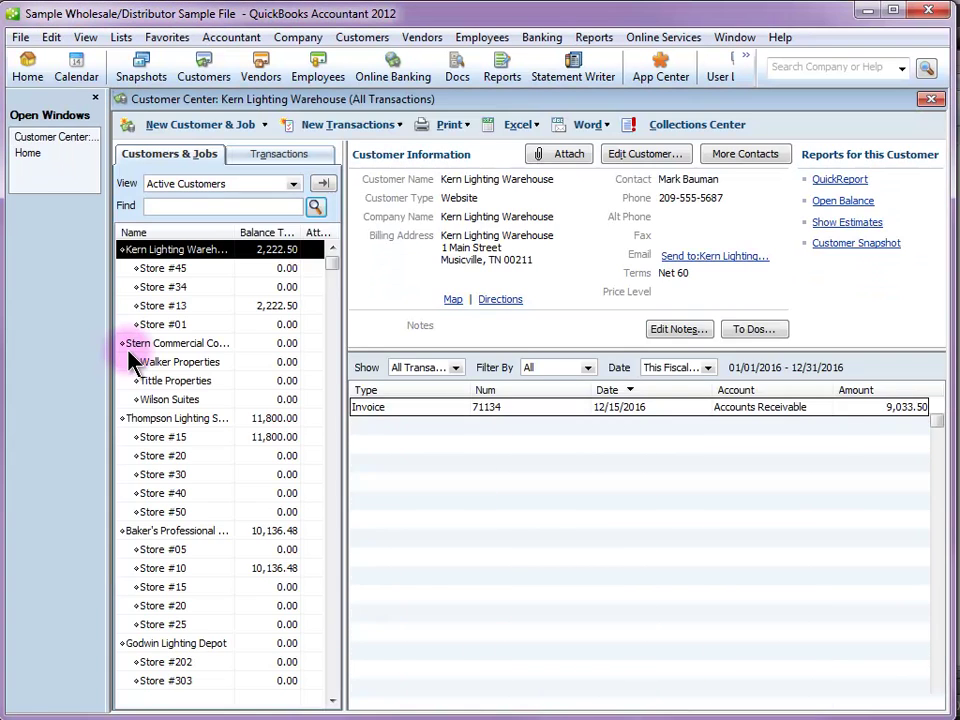
left_click(250, 306)
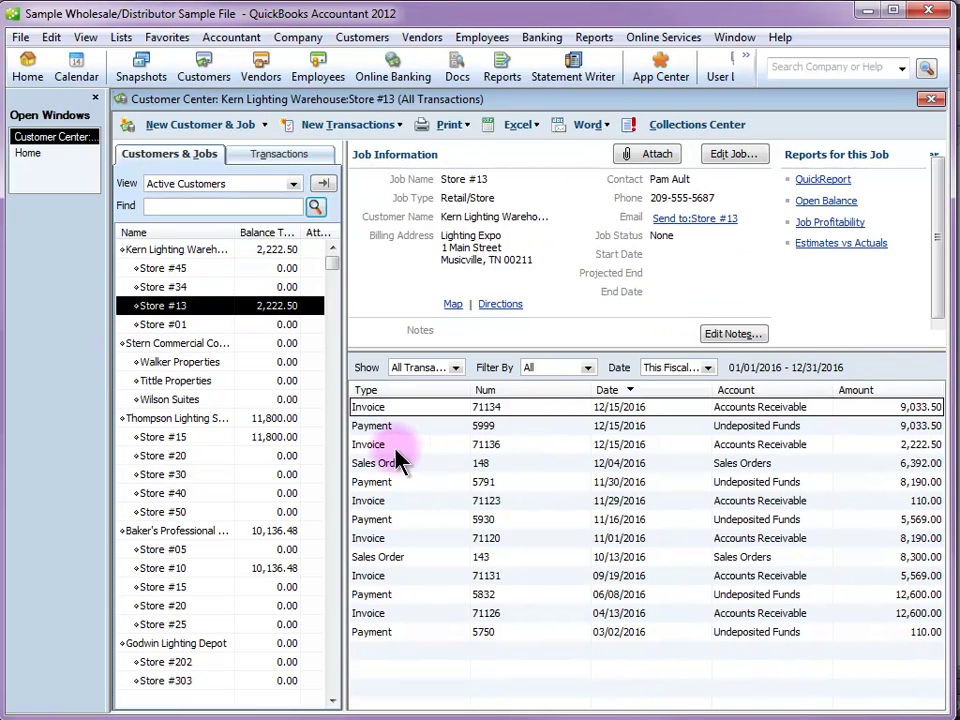
double_click(388, 446)
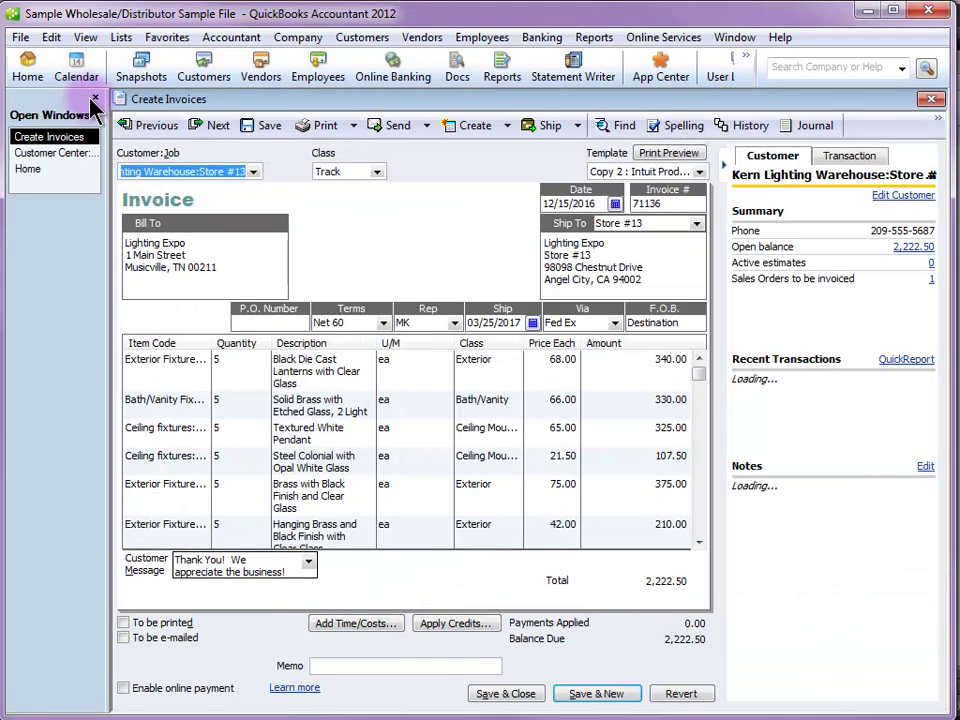
Add a CInvTotal line with quantity 2222.50, then save and confirm printing shipping labels
left_click(94, 99)
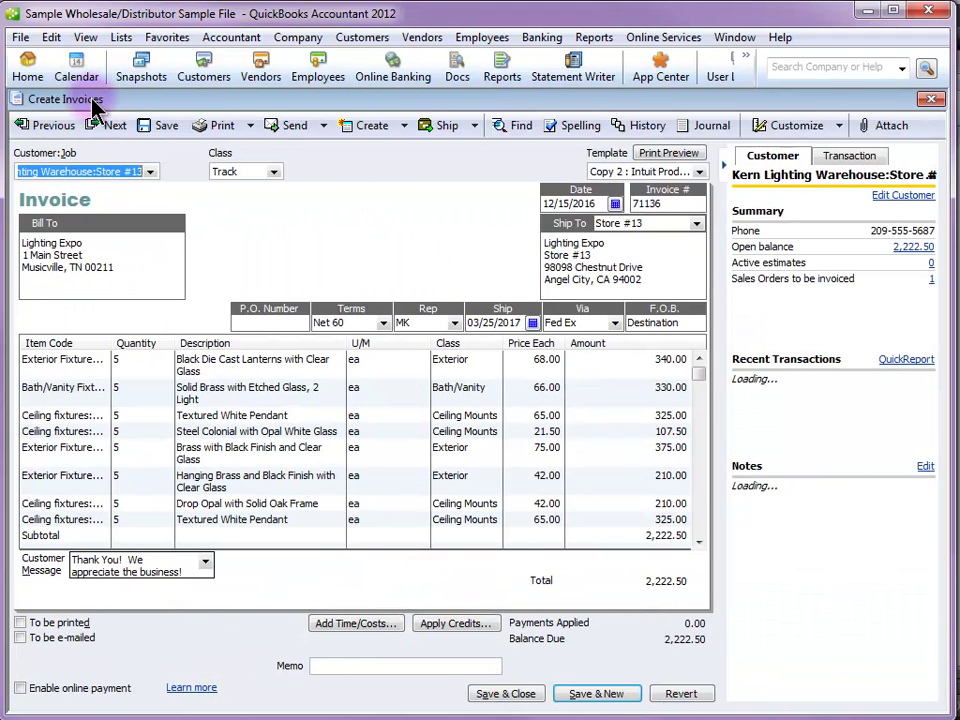
left_click(697, 541)
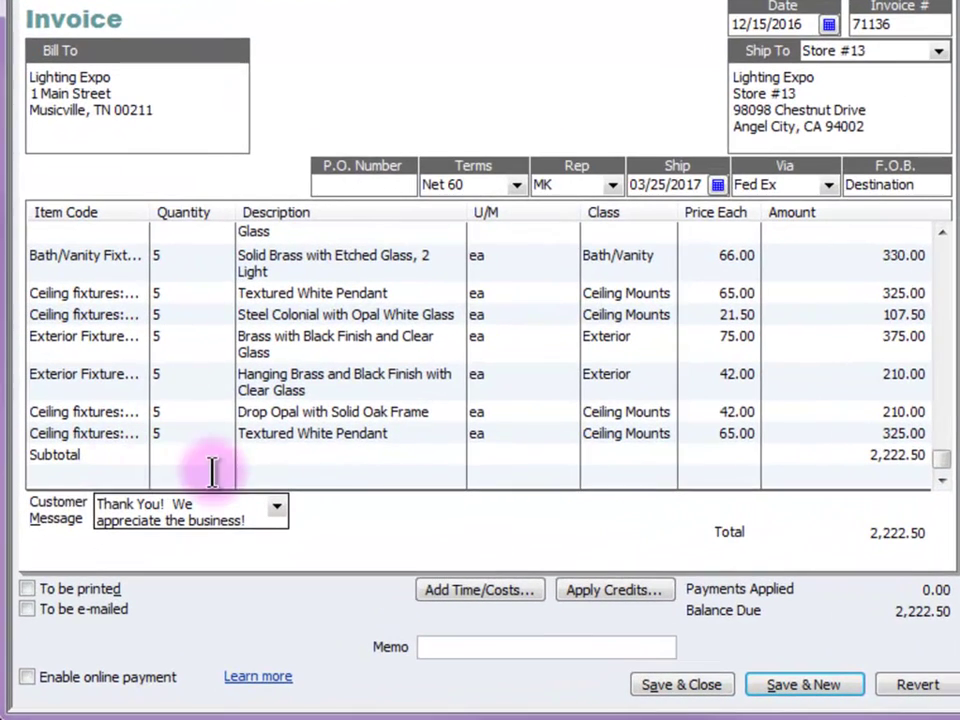
left_click(86, 476)
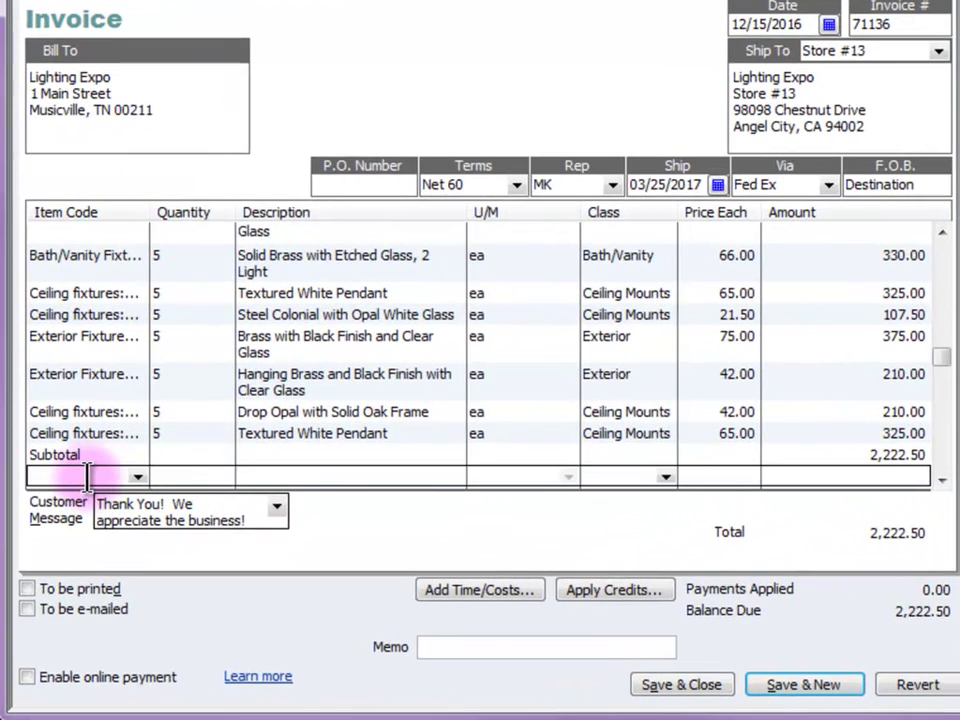
type("CInvTotal")
left_click(86, 476)
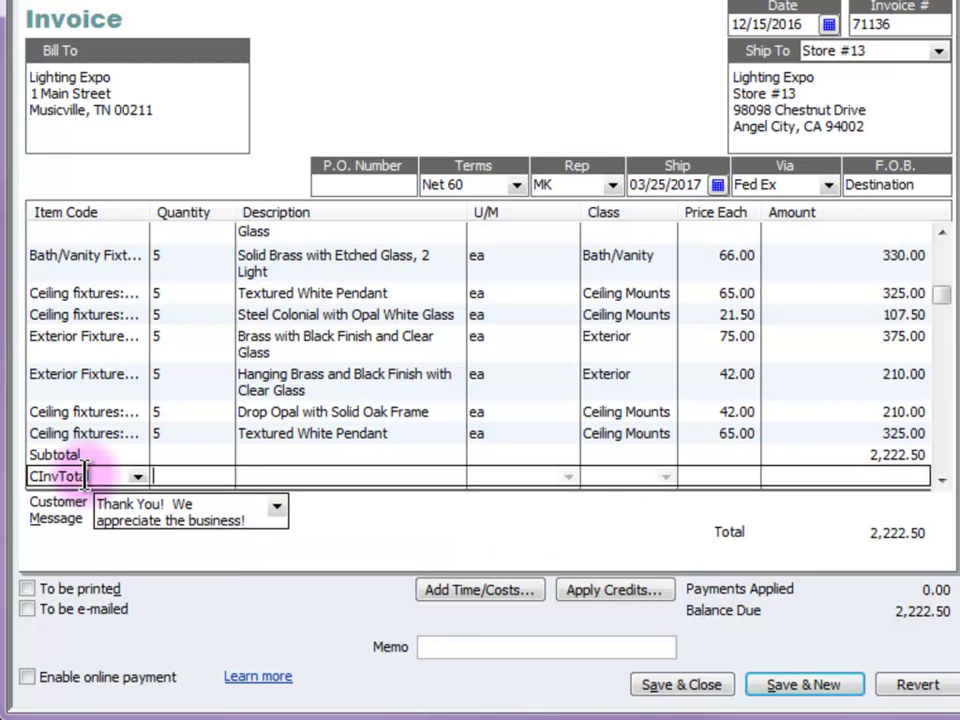
key("Tab")
type("2222.50")
key("Tab")
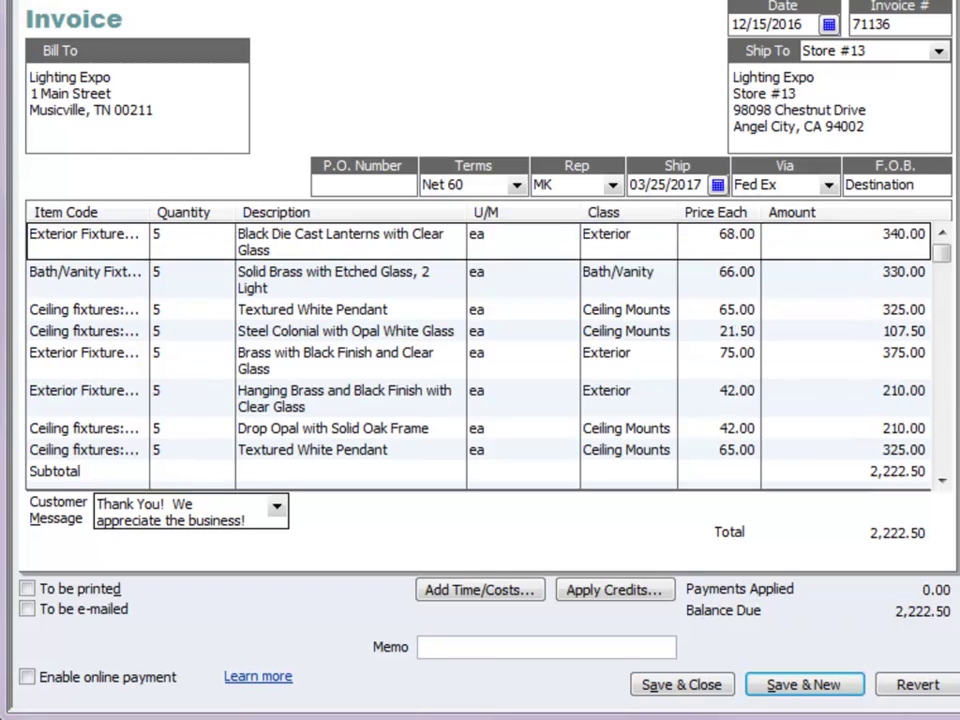
left_click(654, 228)
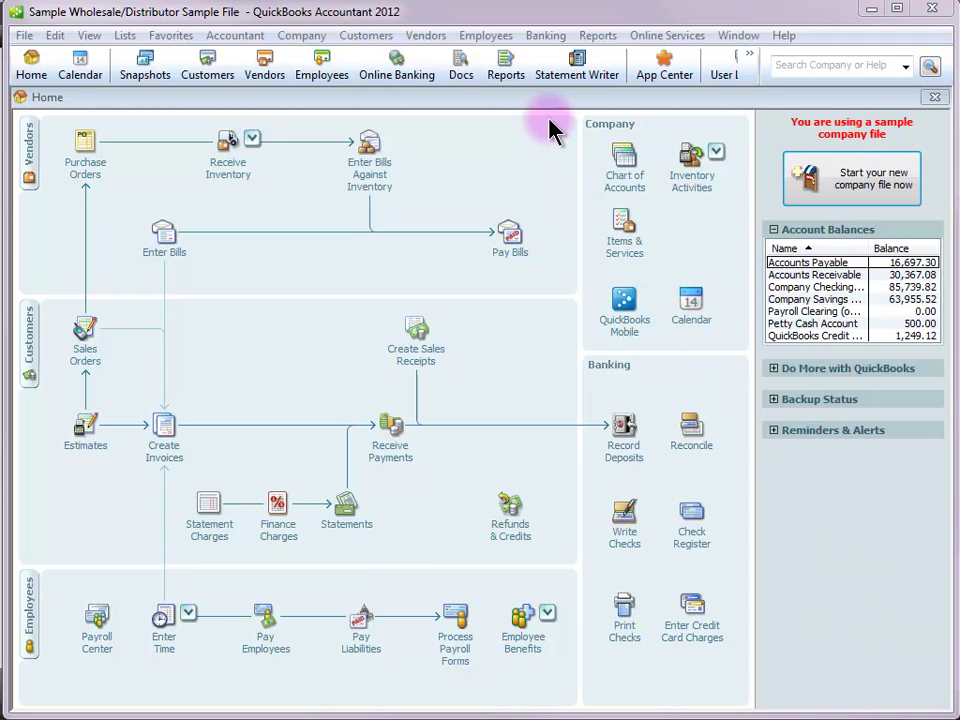
Create a Custom Transaction Detail report filtered to Commissions Payable, removing the Date filter
left_click(603, 38)
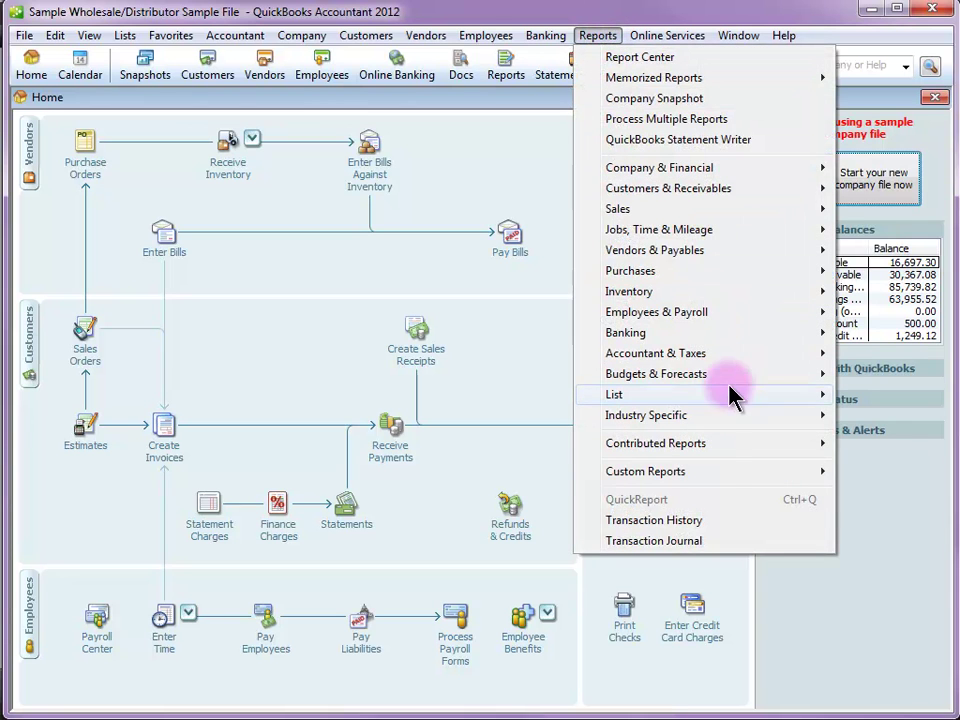
mouse_move(729, 474)
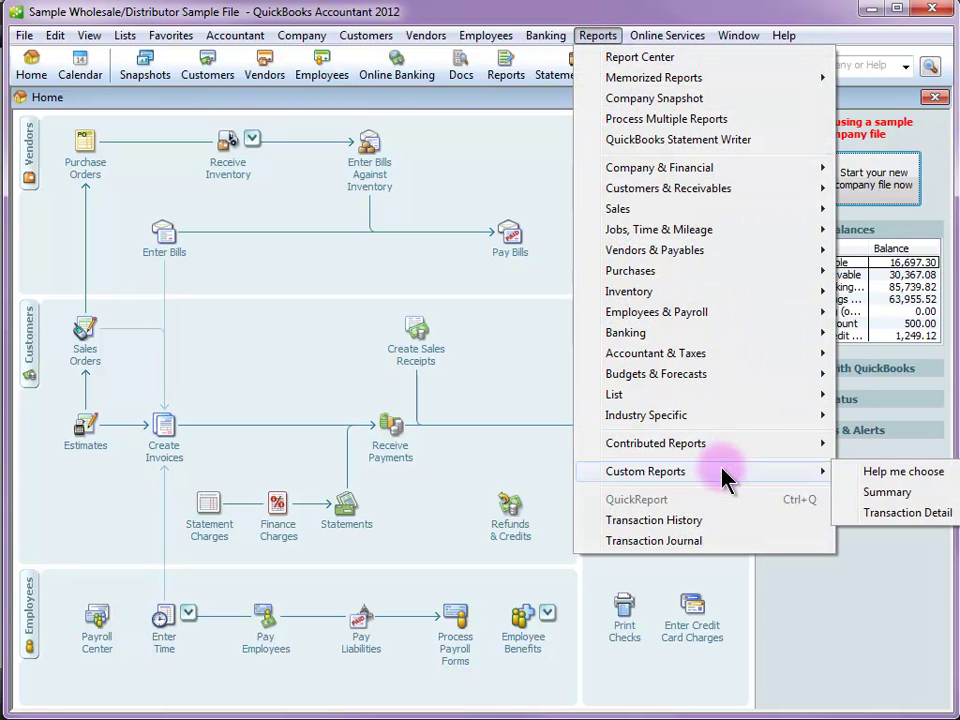
left_click(925, 513)
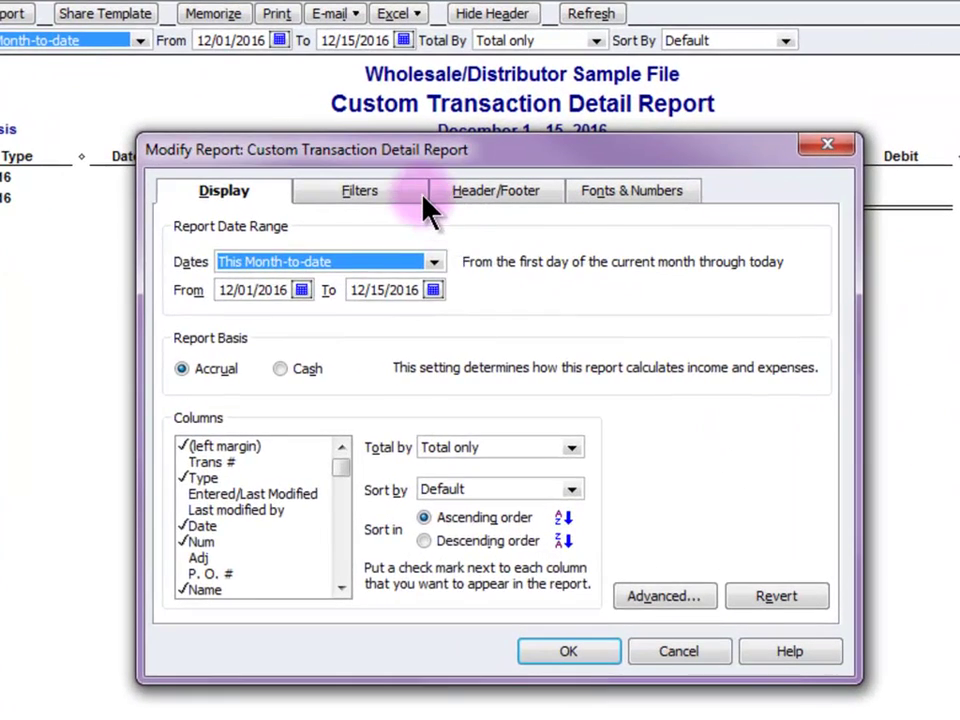
left_click(421, 198)
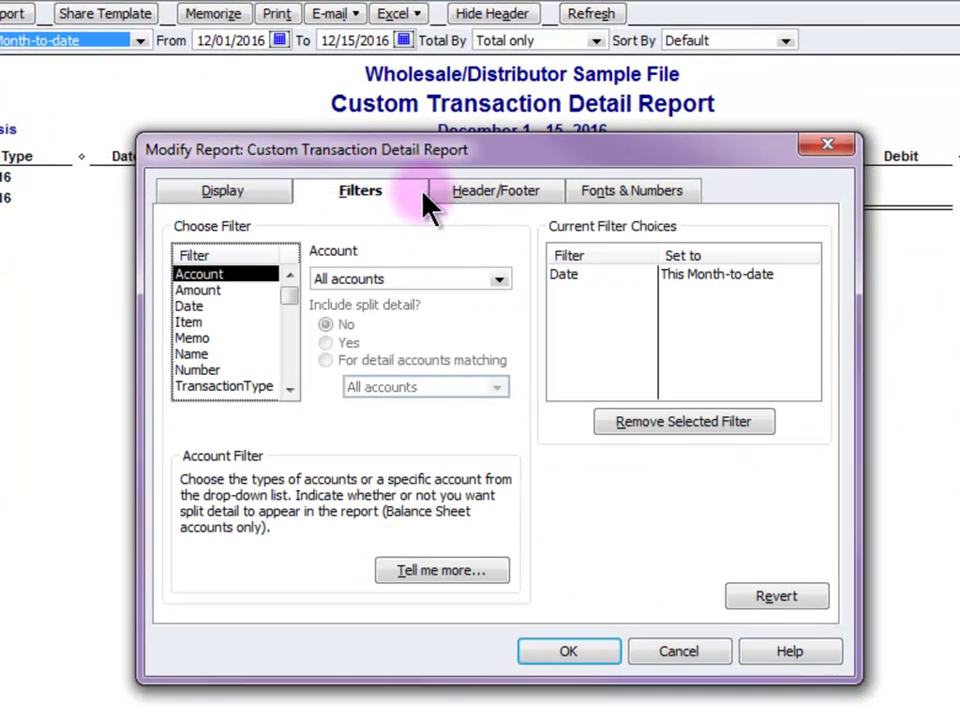
left_click(500, 285)
scroll(514, 400, "down", 5)
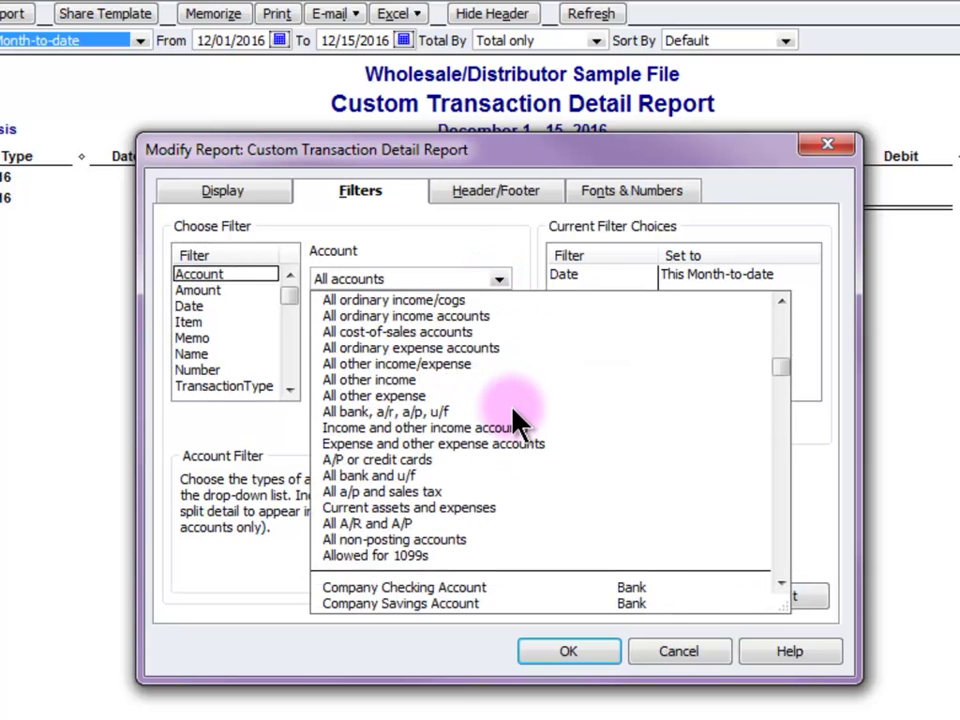
scroll(514, 424, "down", 5)
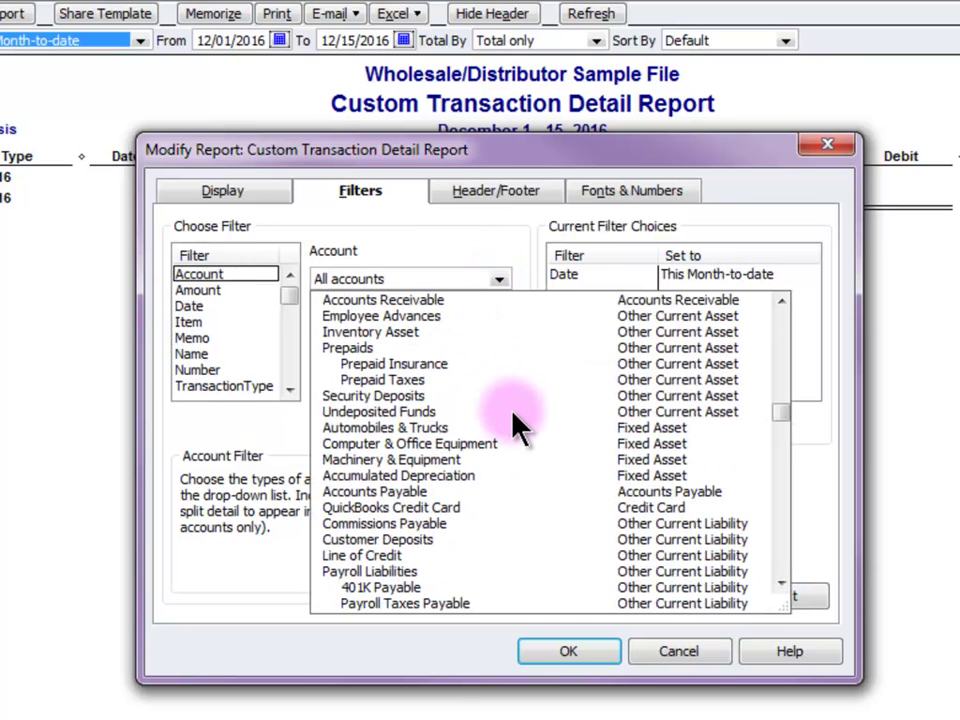
left_click(411, 522)
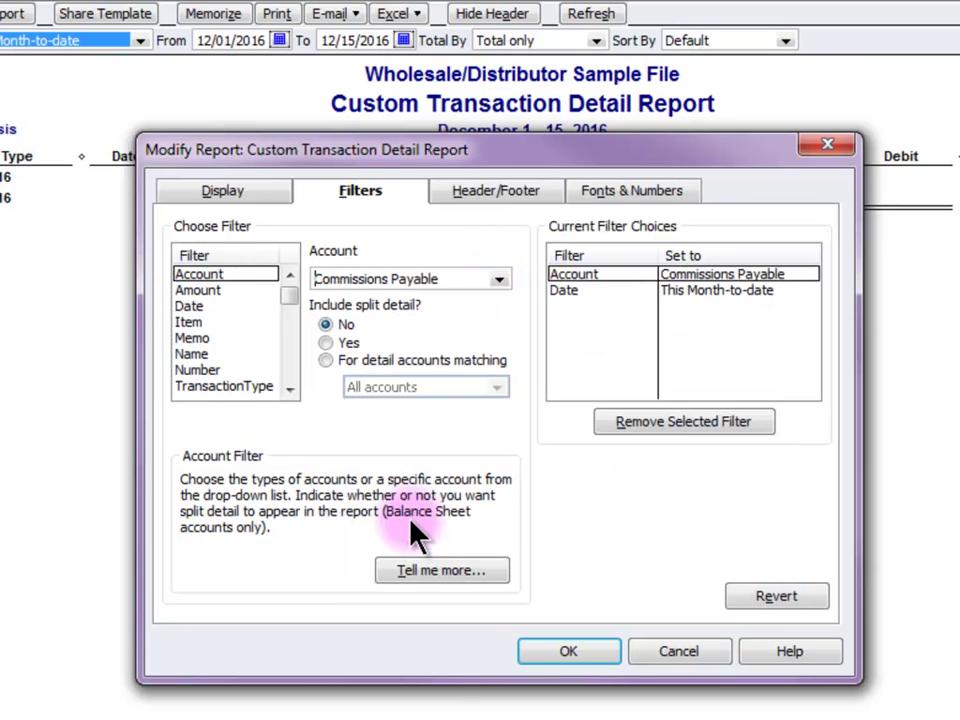
left_click(693, 292)
left_click(675, 422)
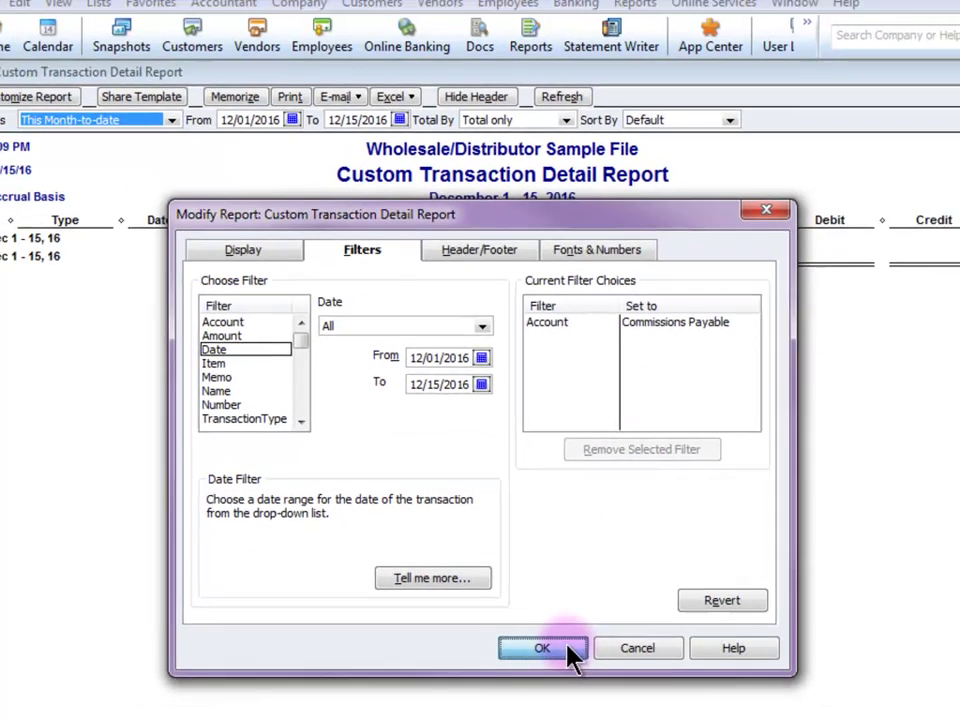
Run the Commissions Payable report and set Total By to Rep
left_click(600, 651)
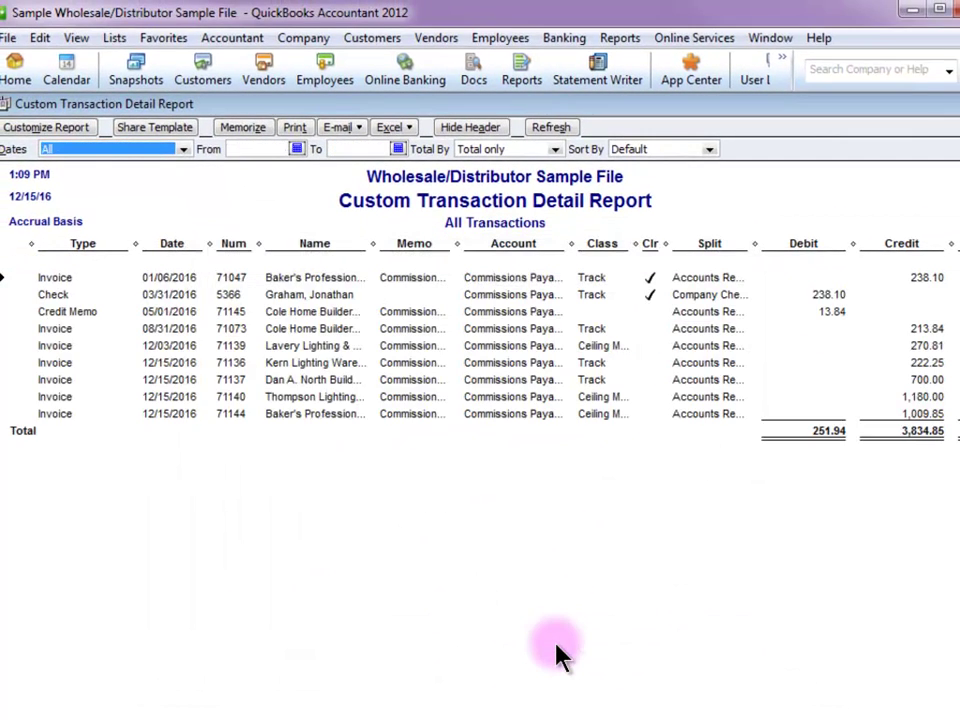
left_click(554, 149)
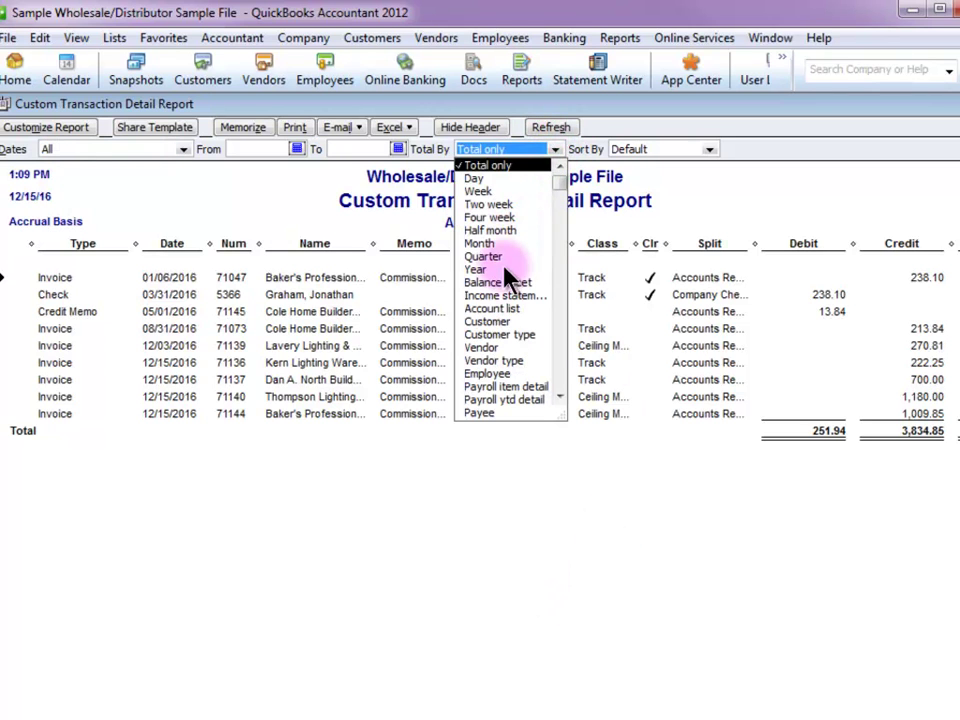
scroll(508, 315, "down", 4)
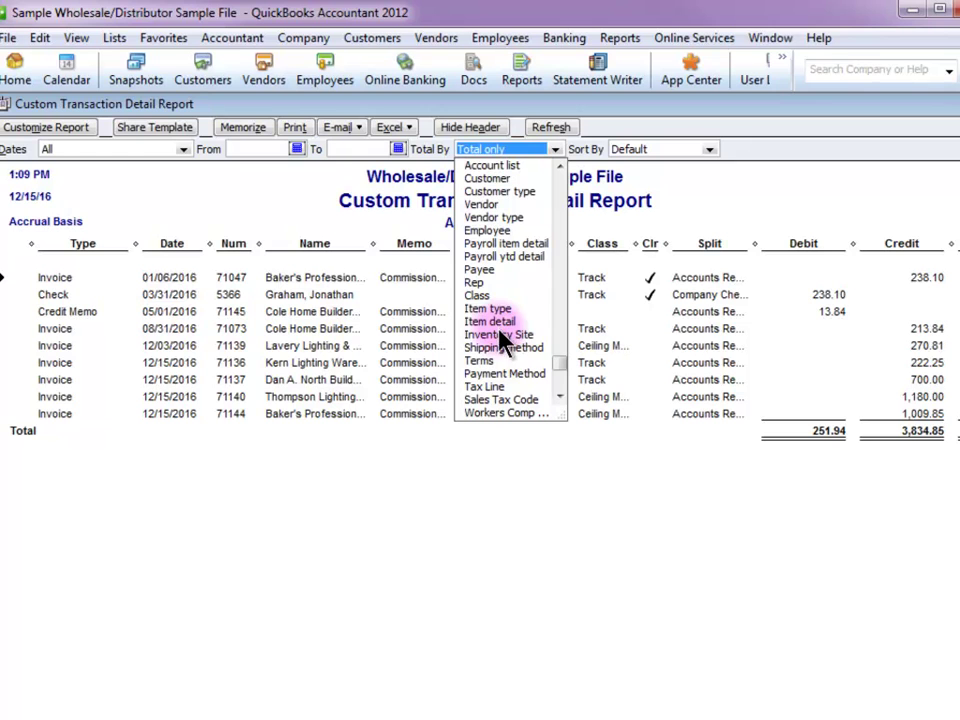
left_click(478, 282)
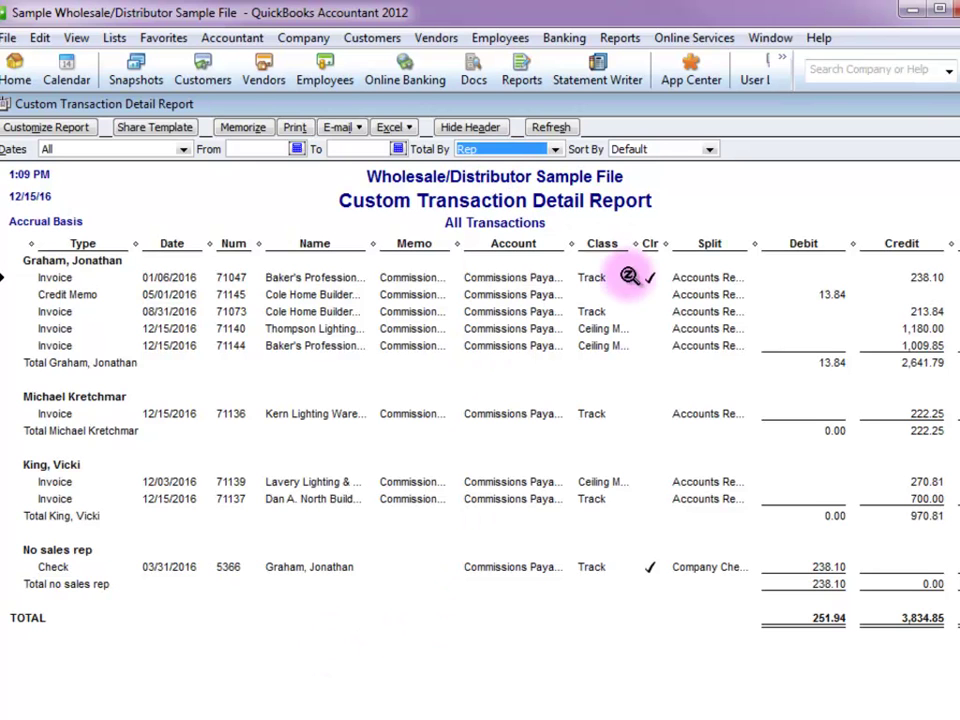
left_click(651, 568)
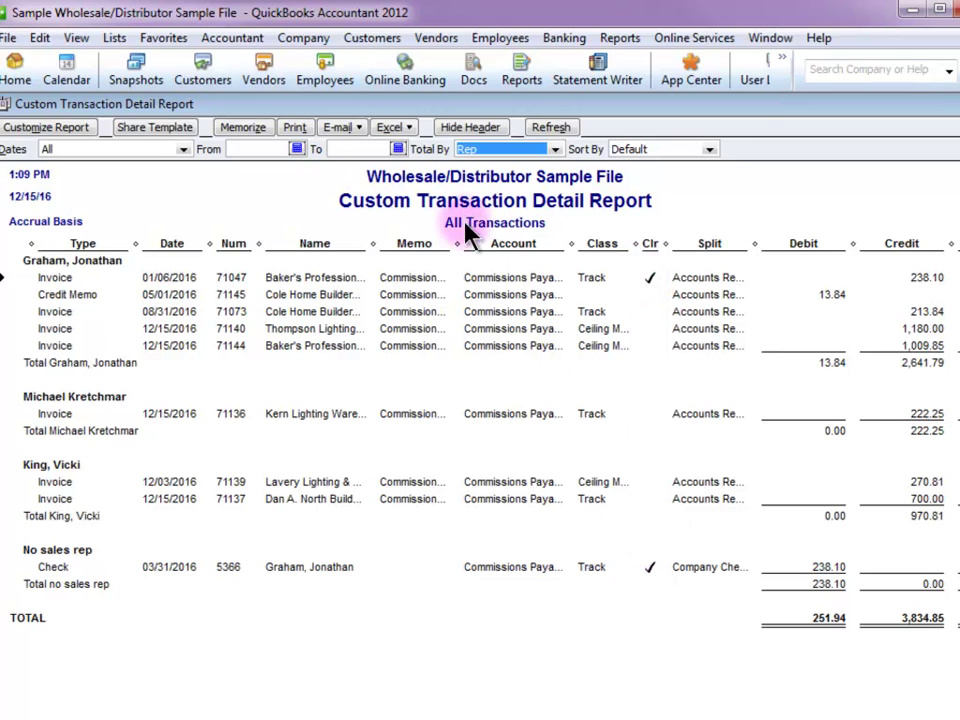
Add a Cleared = No filter so only uncleared transactions remain in the report
left_click(85, 128)
left_click(392, 273)
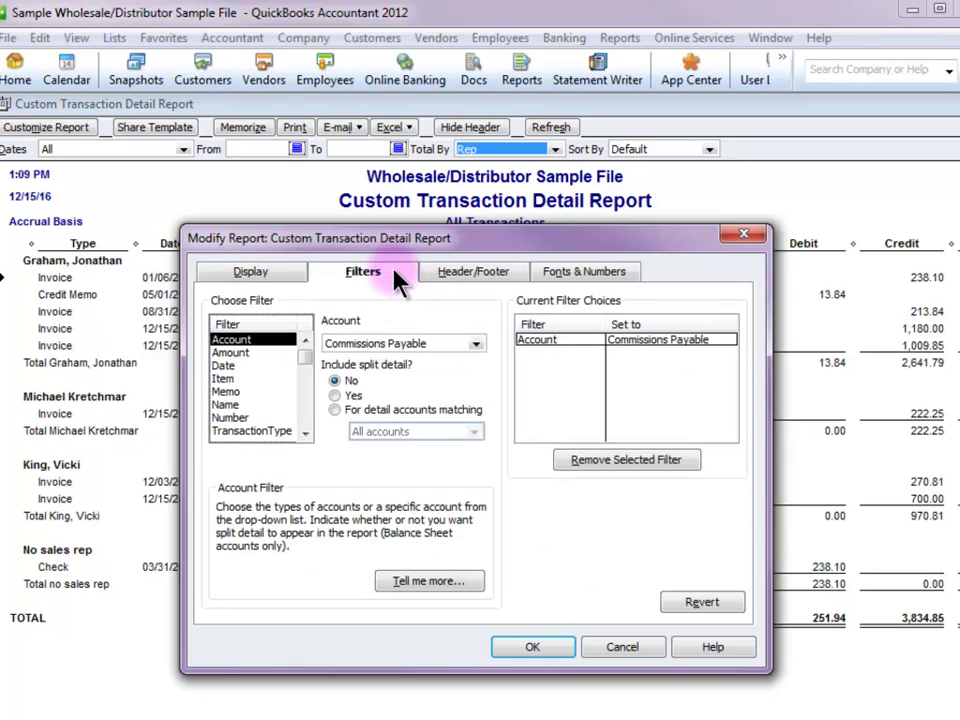
scroll(305, 375, "down", 3)
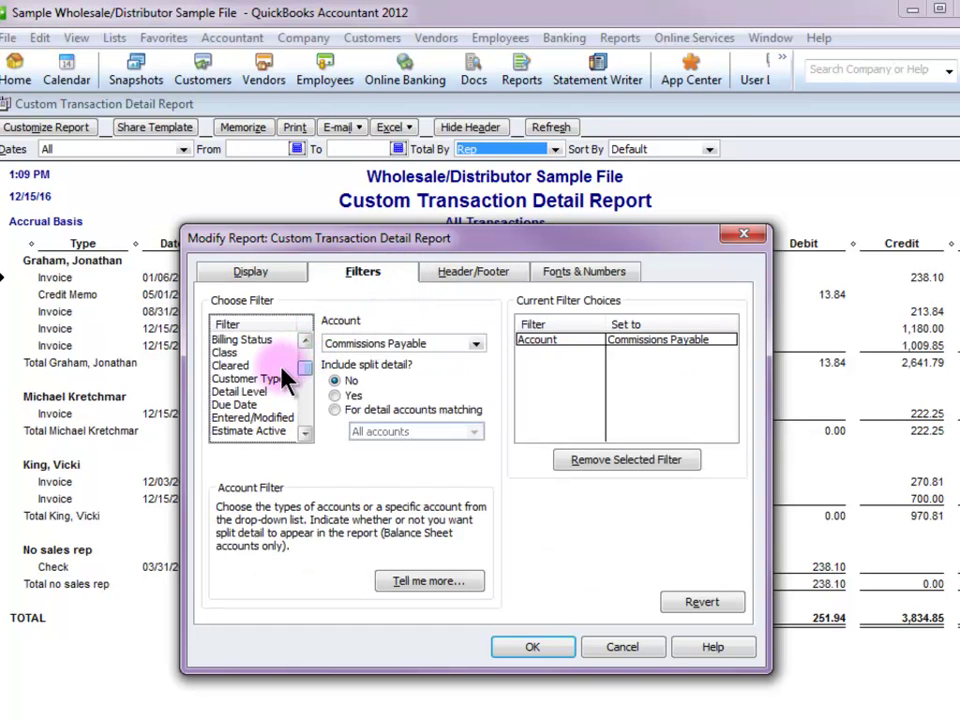
left_click(269, 366)
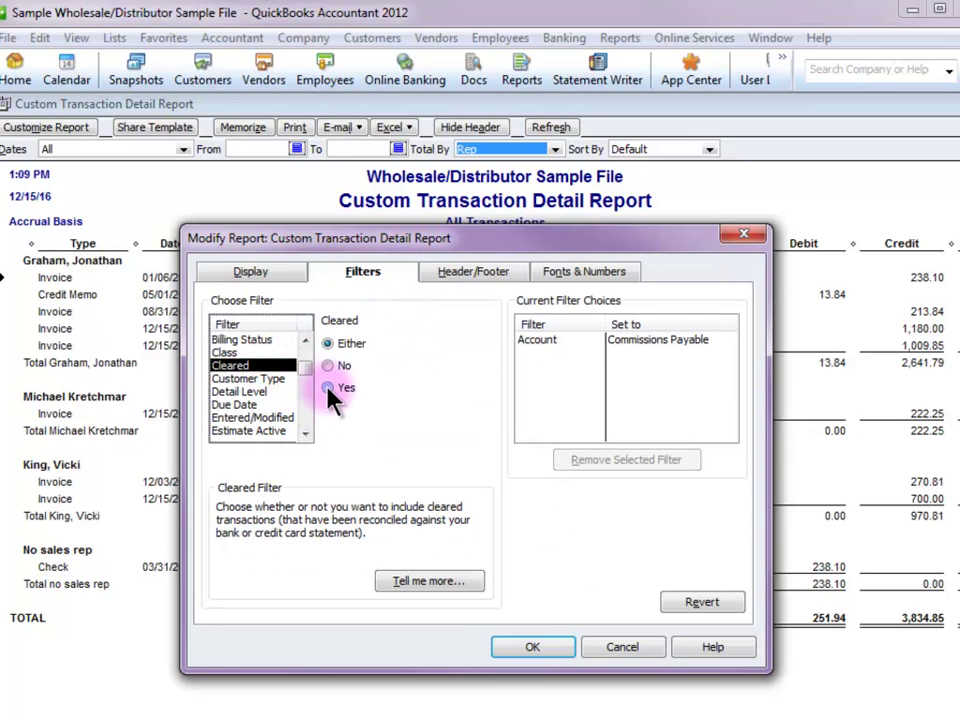
left_click(328, 366)
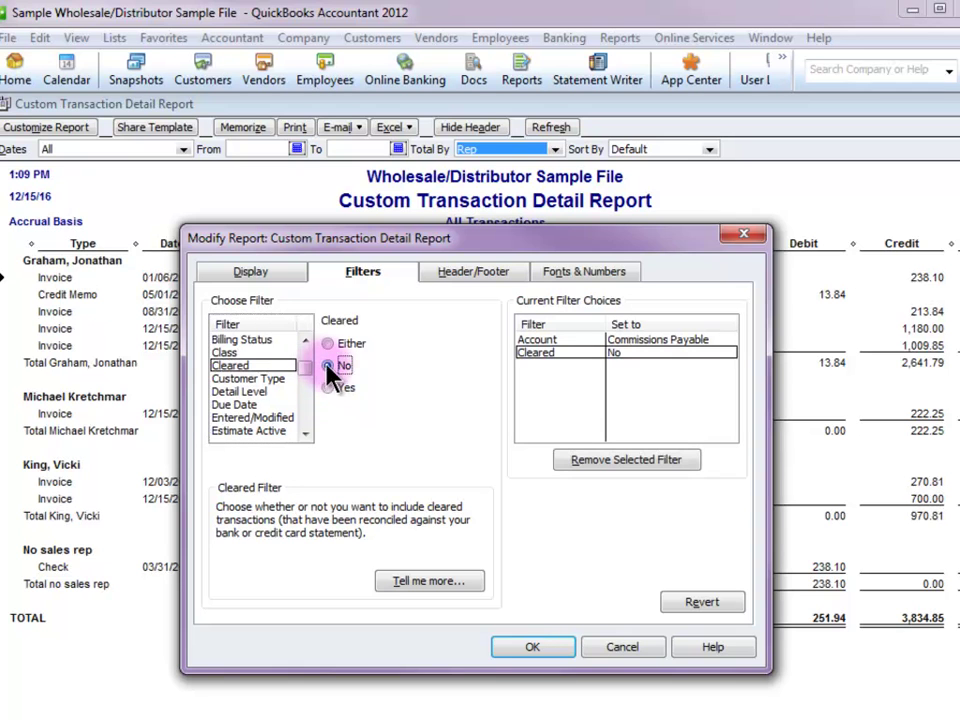
left_click(553, 650)
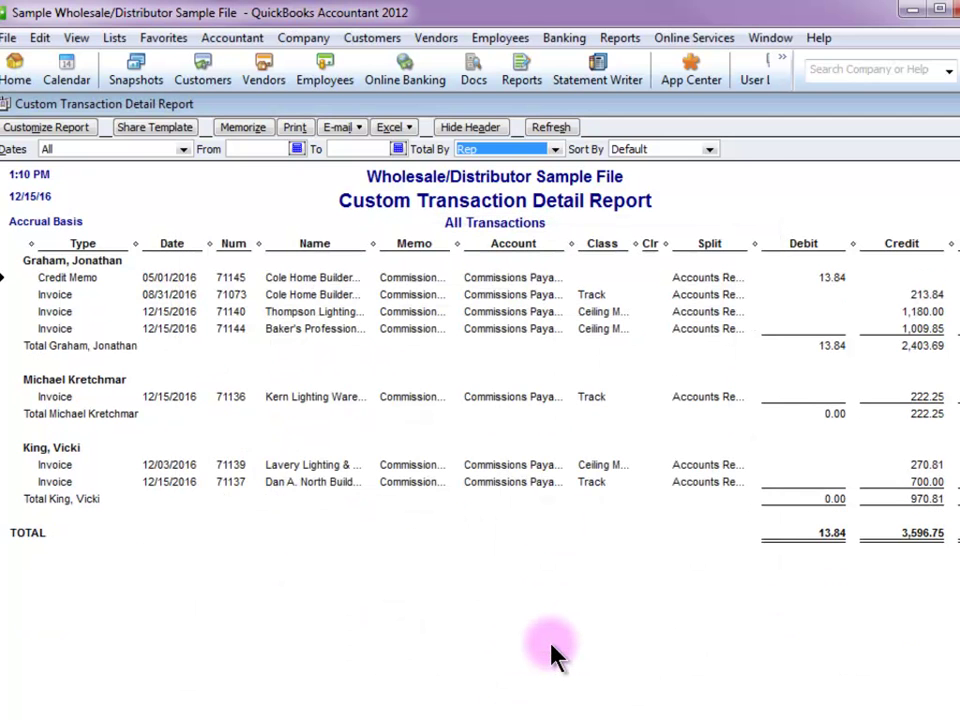